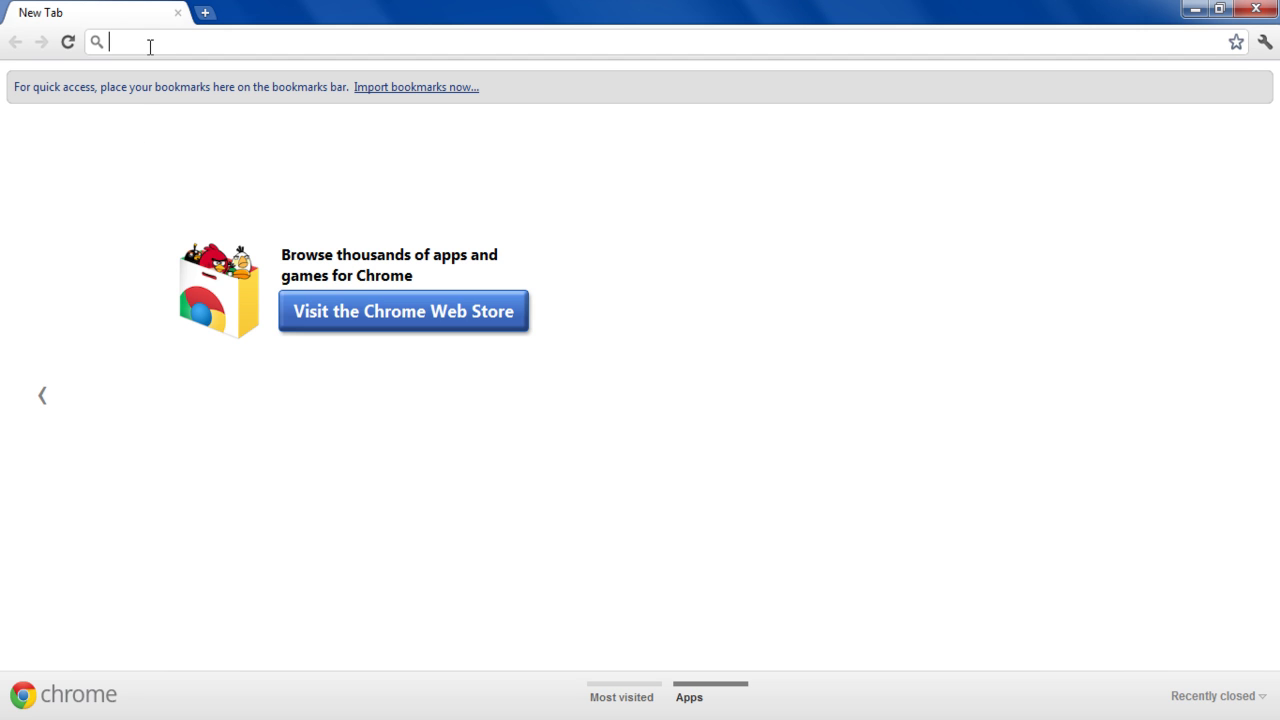
{"action": "type", "text": "www.gmail.com"}
{"action": "key", "text": "Return"}
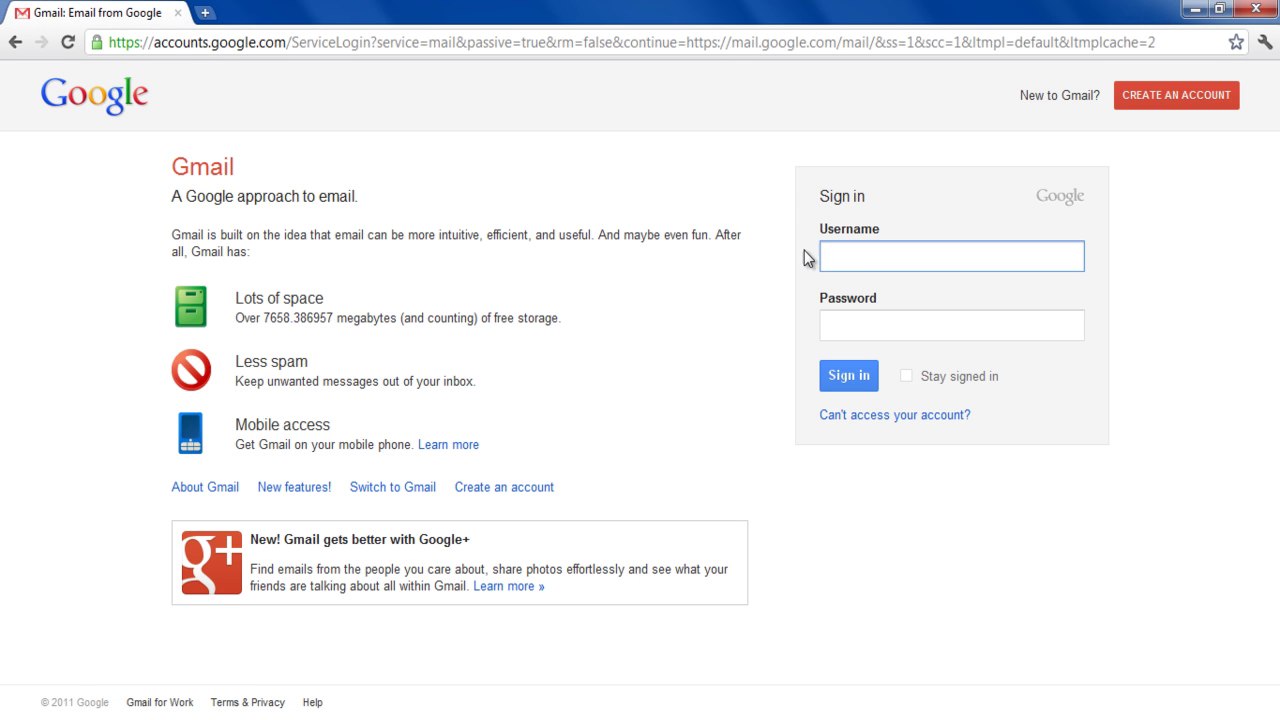
{"action": "key", "text": "Tab"}
{"action": "type", "text": "password"}
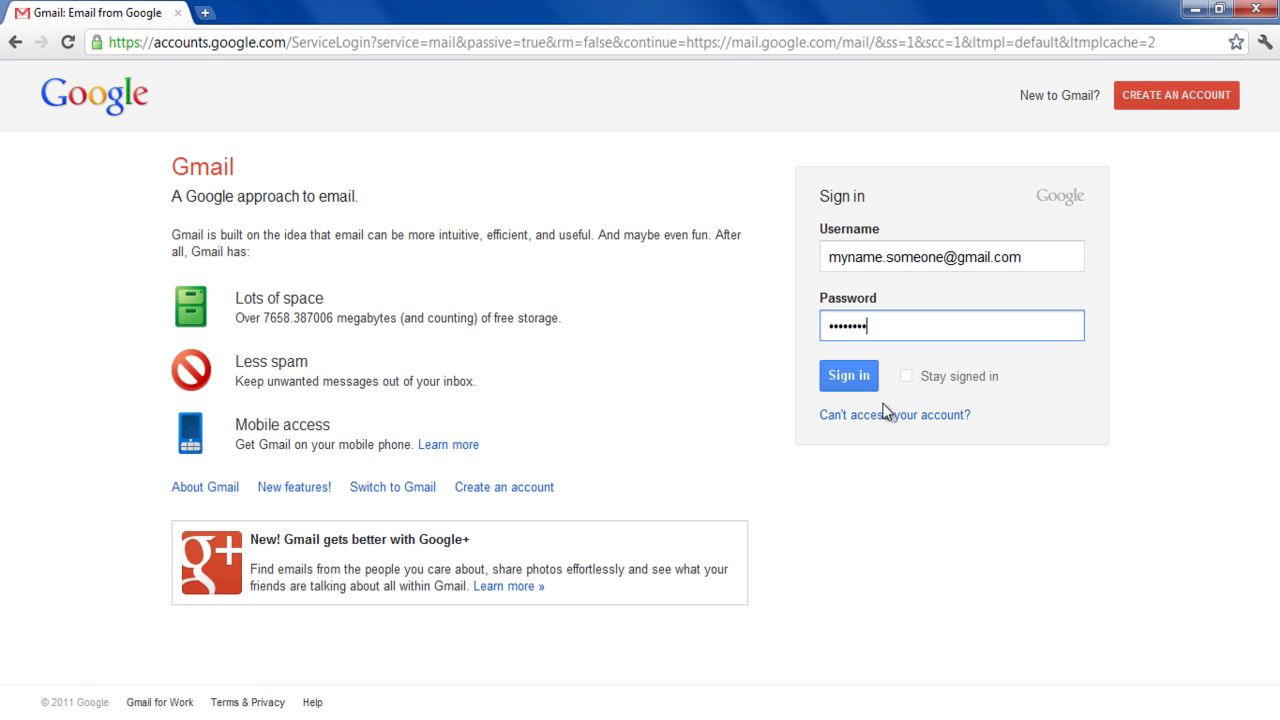
{"action": "left_click", "coordinate": [864, 384]}
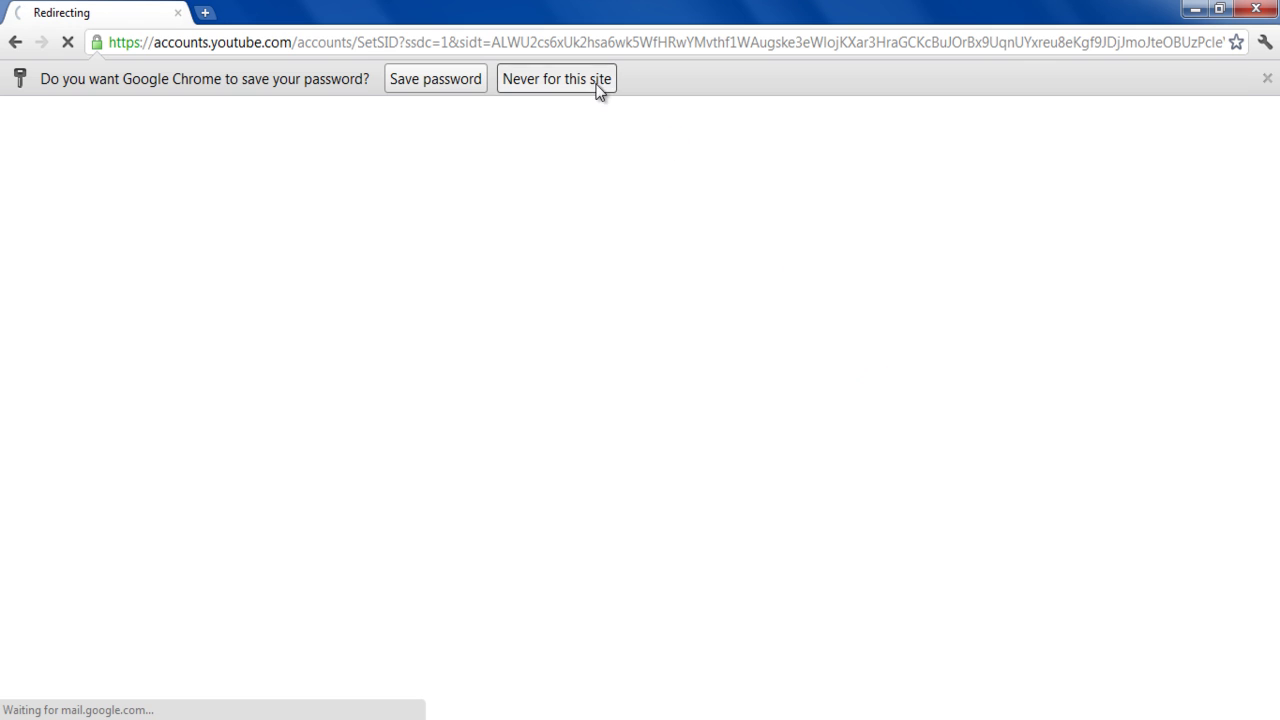
{"action": "left_click", "coordinate": [597, 80]}
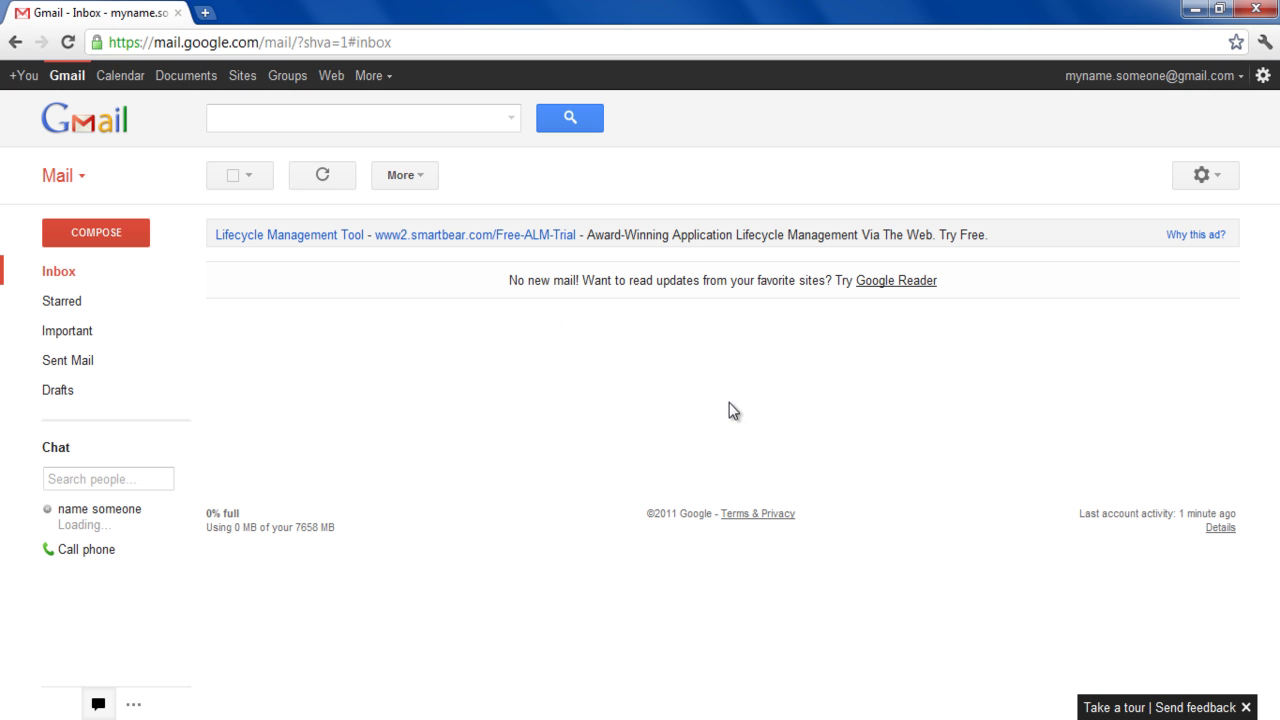
- Dismiss the tour bar and start a new event in Google Calendar
{"action": "left_click", "coordinate": [1246, 707]}
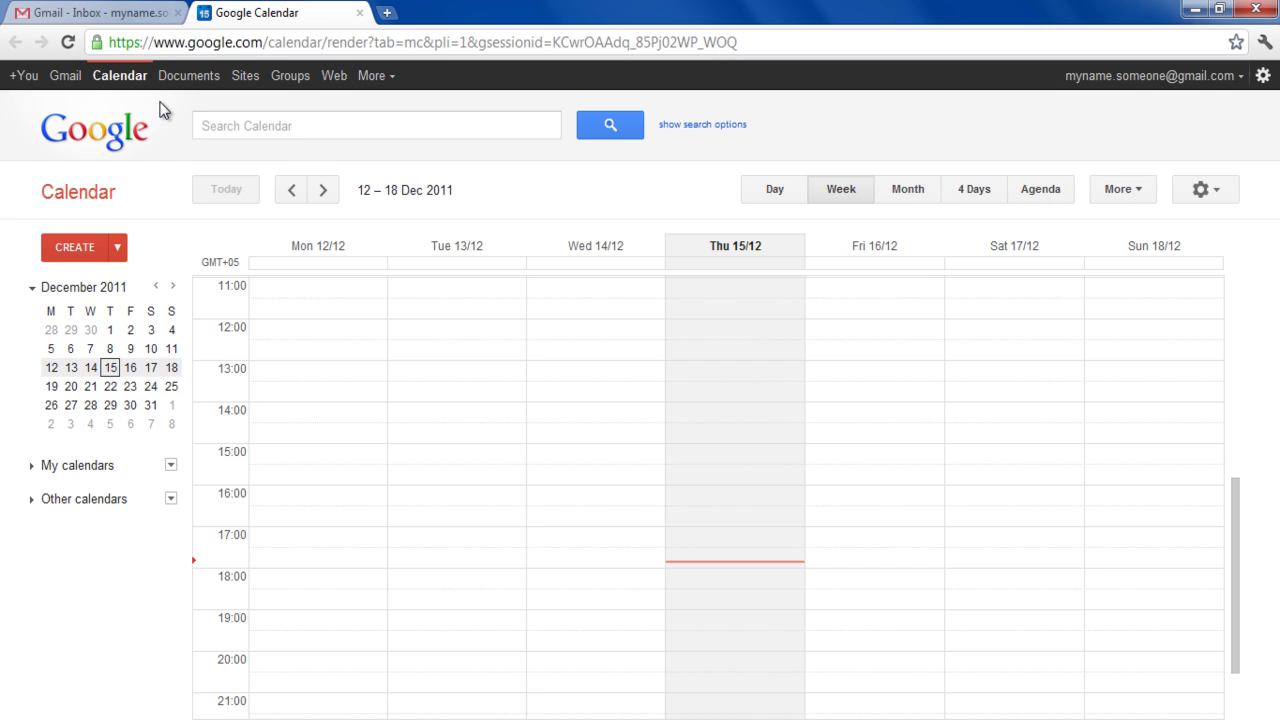
{"action": "left_click", "coordinate": [87, 256]}
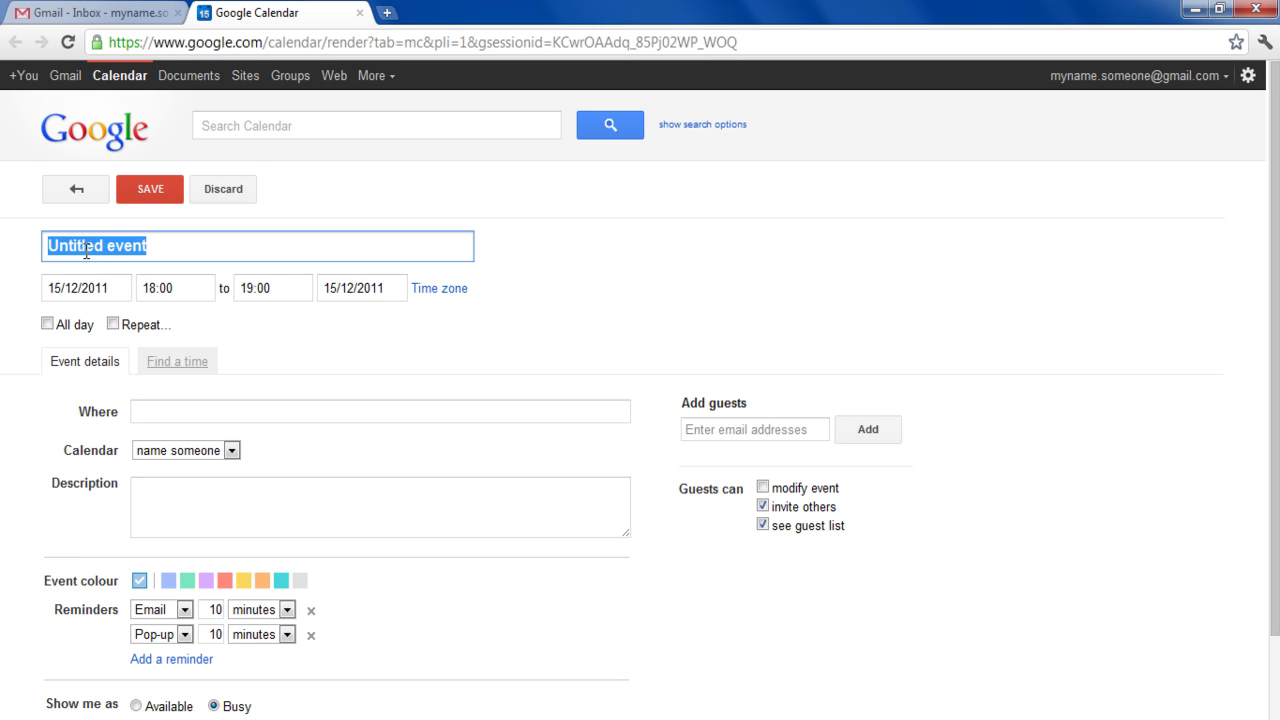
- Title the event 'Business Meeting' on 30/12/2011 from 19:00 to 21:00
{"action": "type", "text": "Business Meeting"}
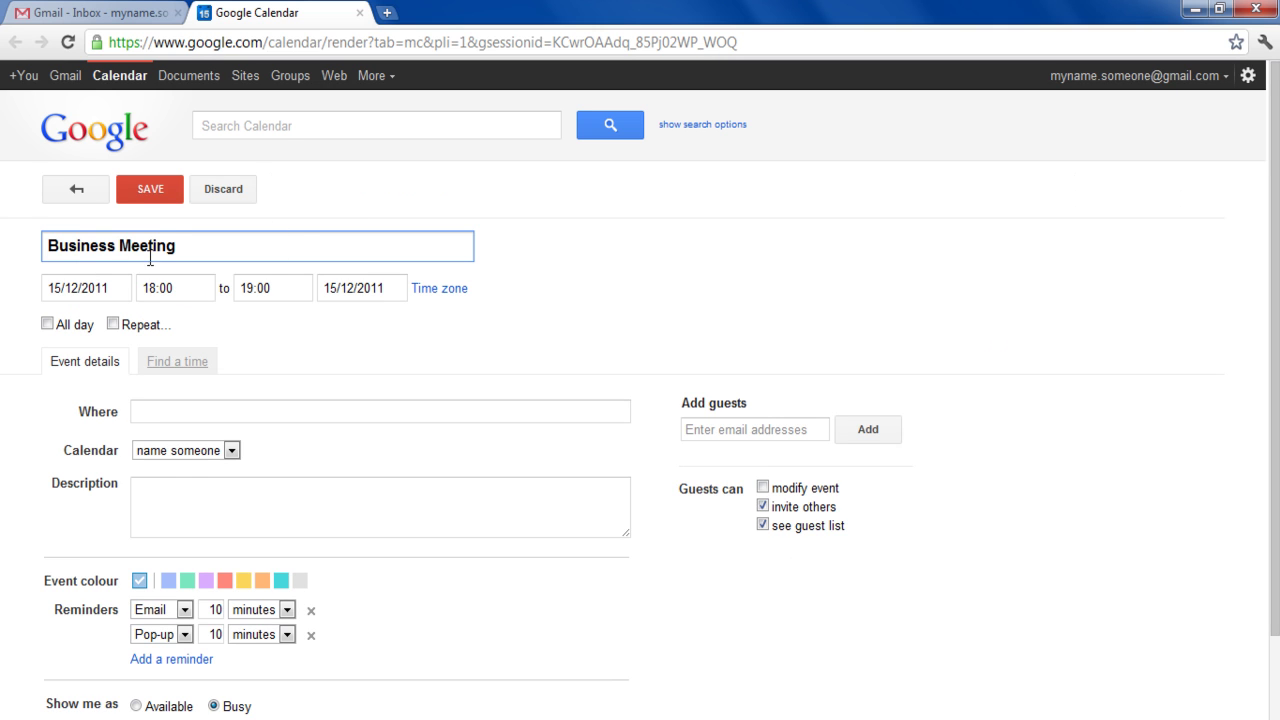
{"action": "left_click", "coordinate": [52, 290]}
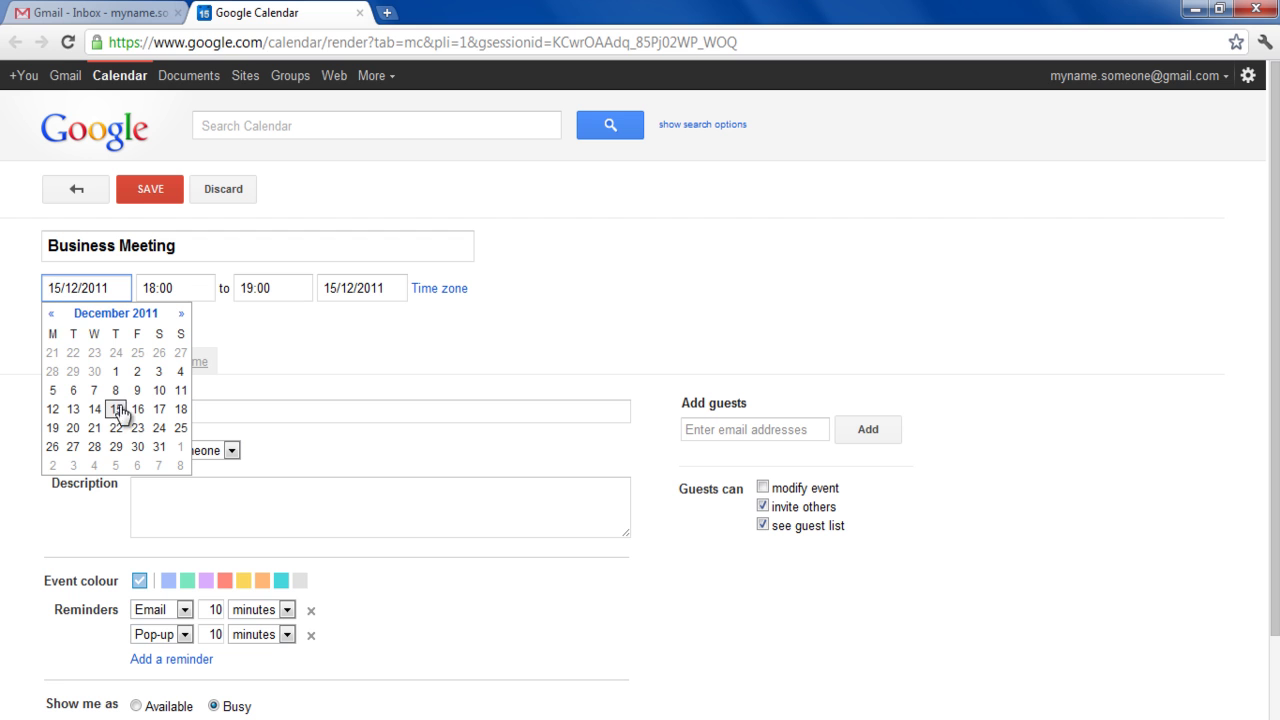
{"action": "left_click", "coordinate": [137, 446]}
{"action": "left_click", "coordinate": [199, 288]}
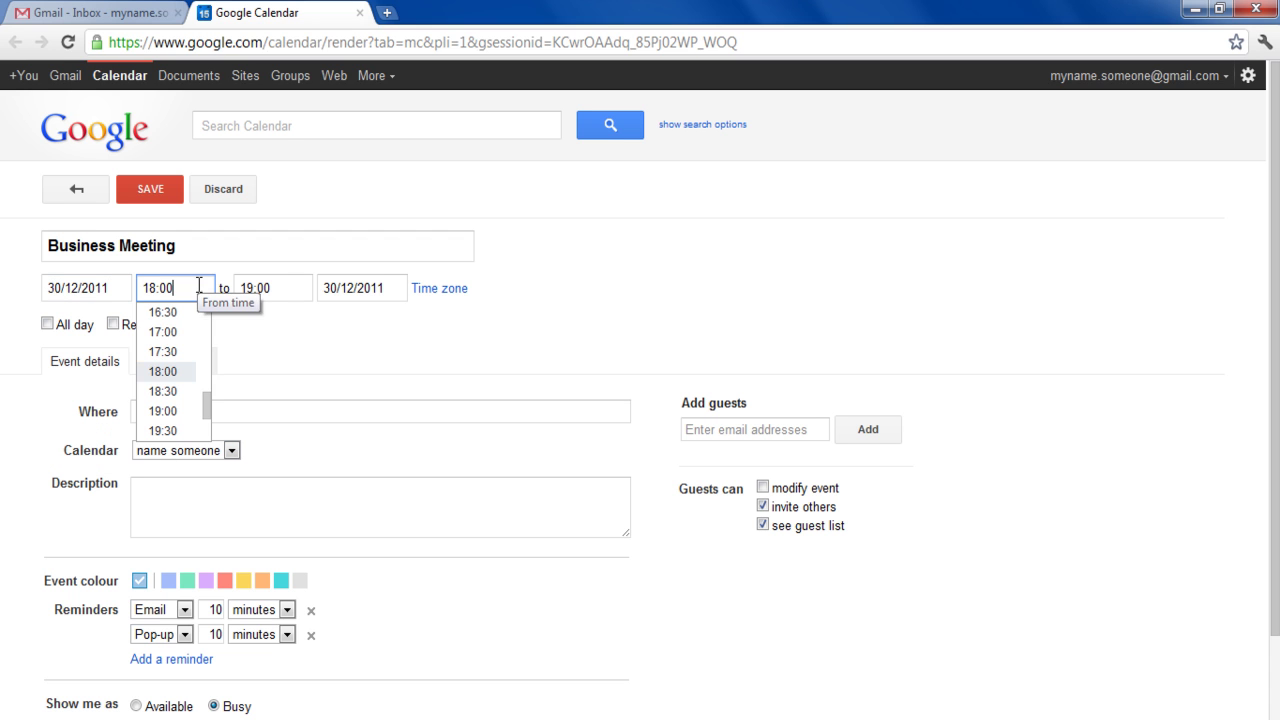
{"action": "left_click", "coordinate": [169, 410]}
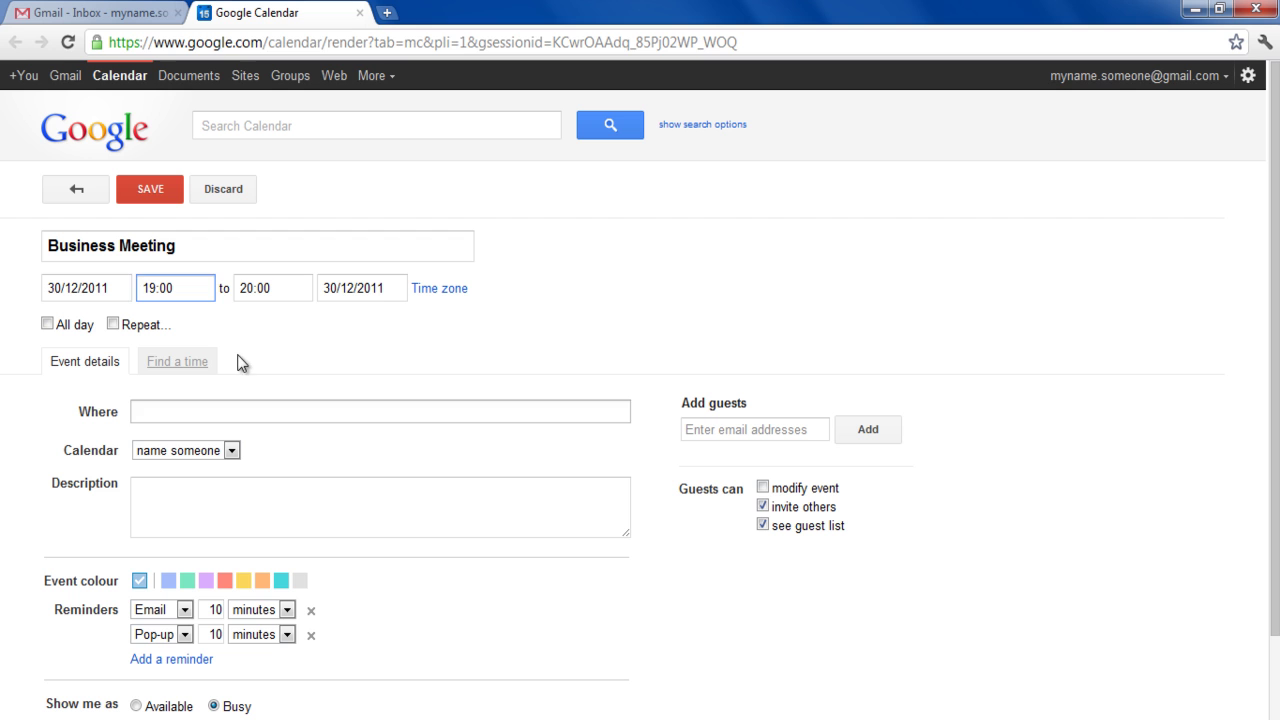
{"action": "left_click", "coordinate": [300, 294]}
{"action": "left_click", "coordinate": [293, 391]}
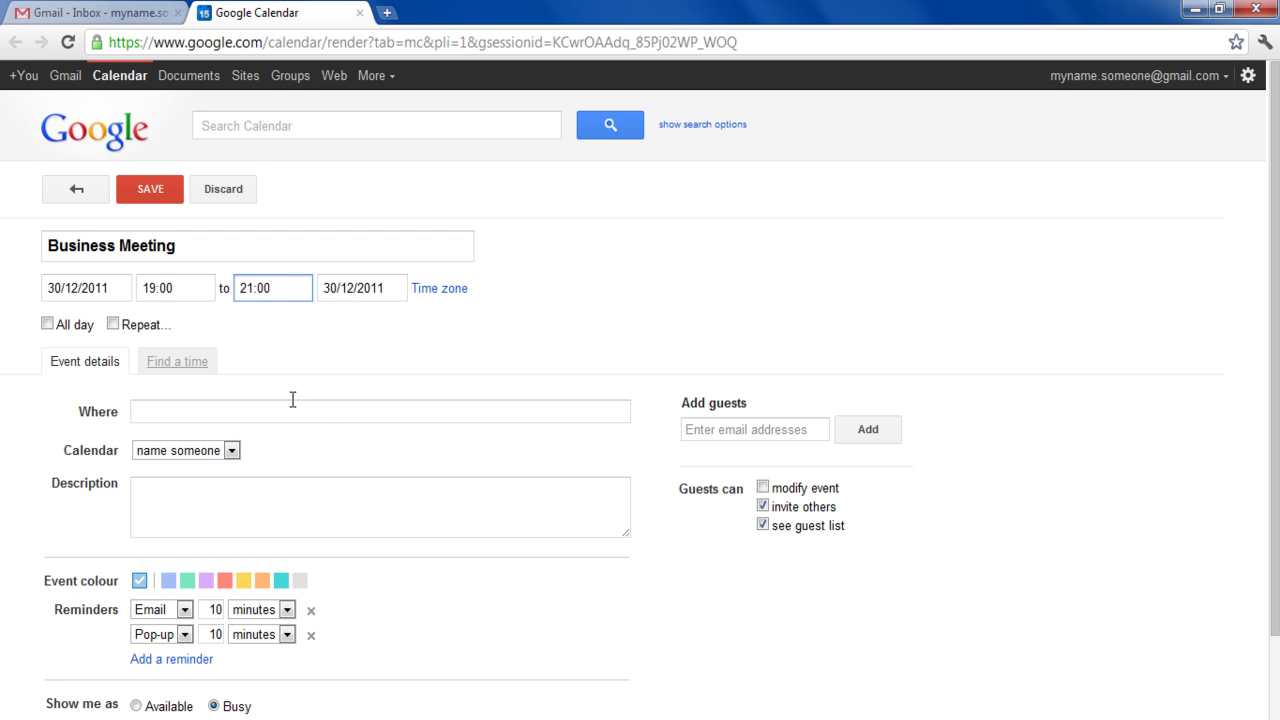
- Set the location 'at my business place' and description 'Details of the business meeting.'
{"action": "left_click", "coordinate": [288, 405]}
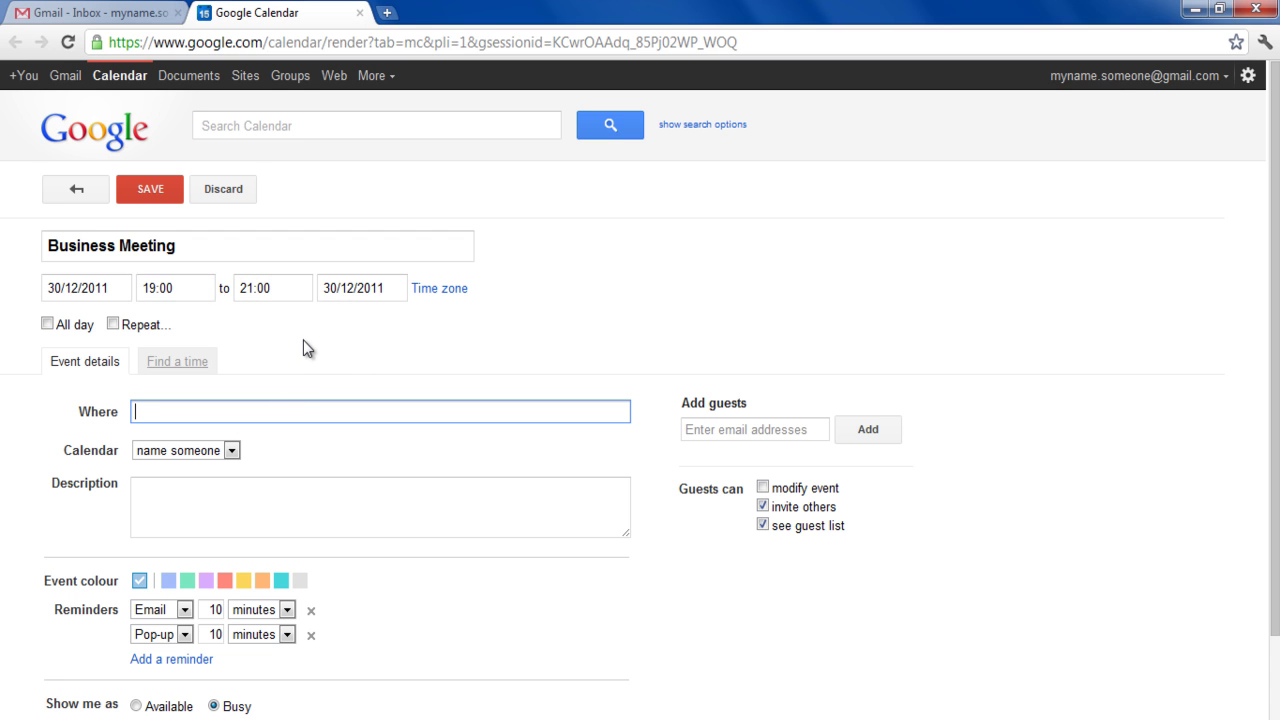
{"action": "type", "text": "at my business place"}
{"action": "left_click", "coordinate": [291, 494]}
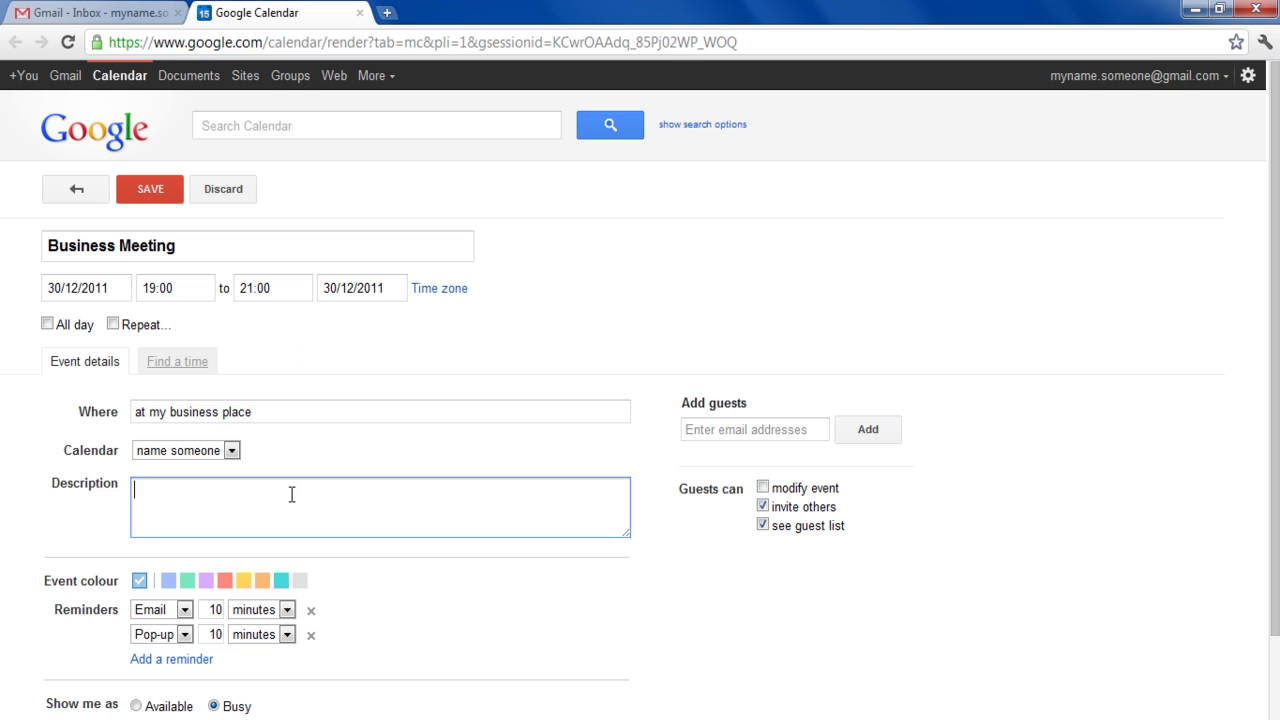
{"action": "type", "text": "Details of the business meeting."}
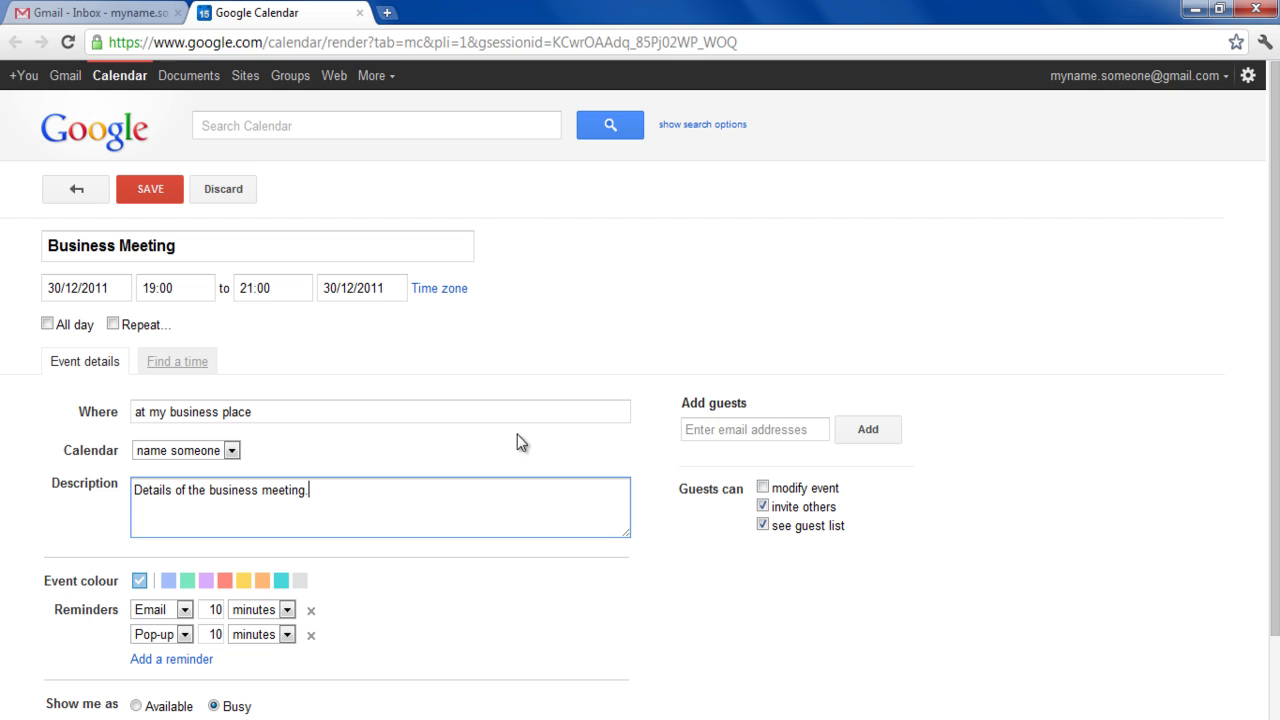
- Add a friend's e-mail address as a guest and allow guests to modify the event
{"action": "left_click", "coordinate": [720, 429]}
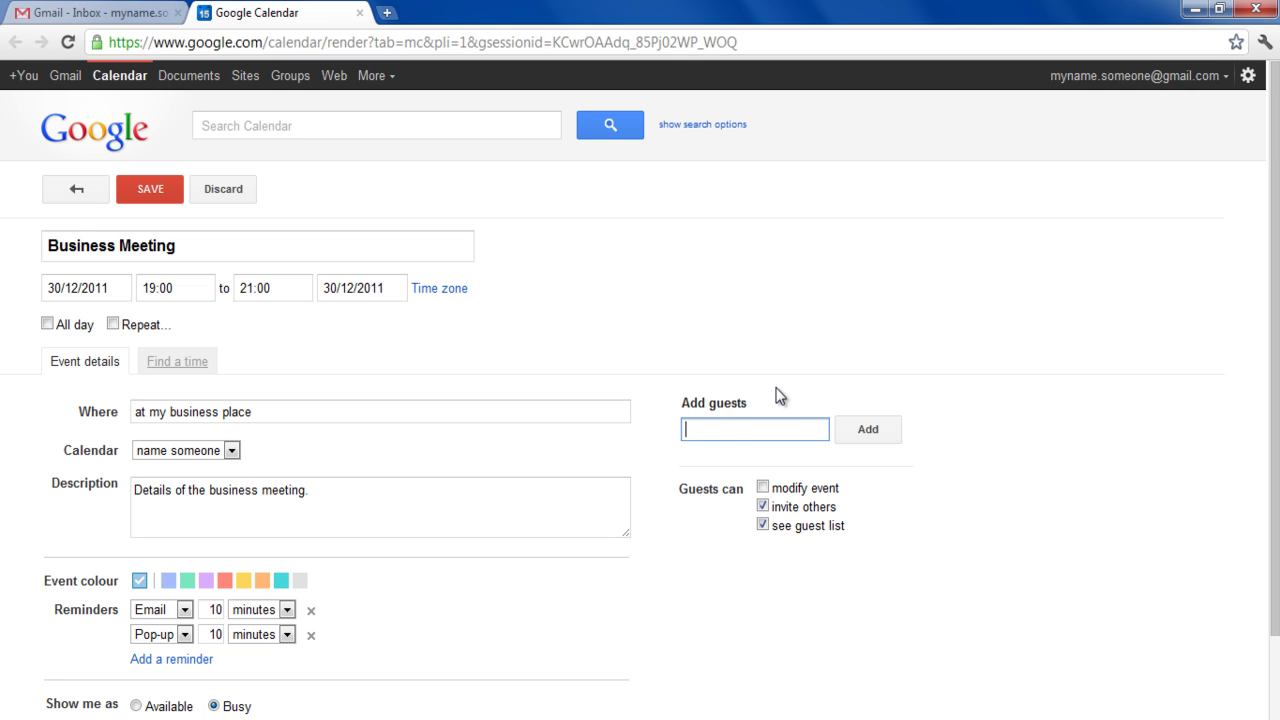
{"action": "left_click", "coordinate": [763, 487]}
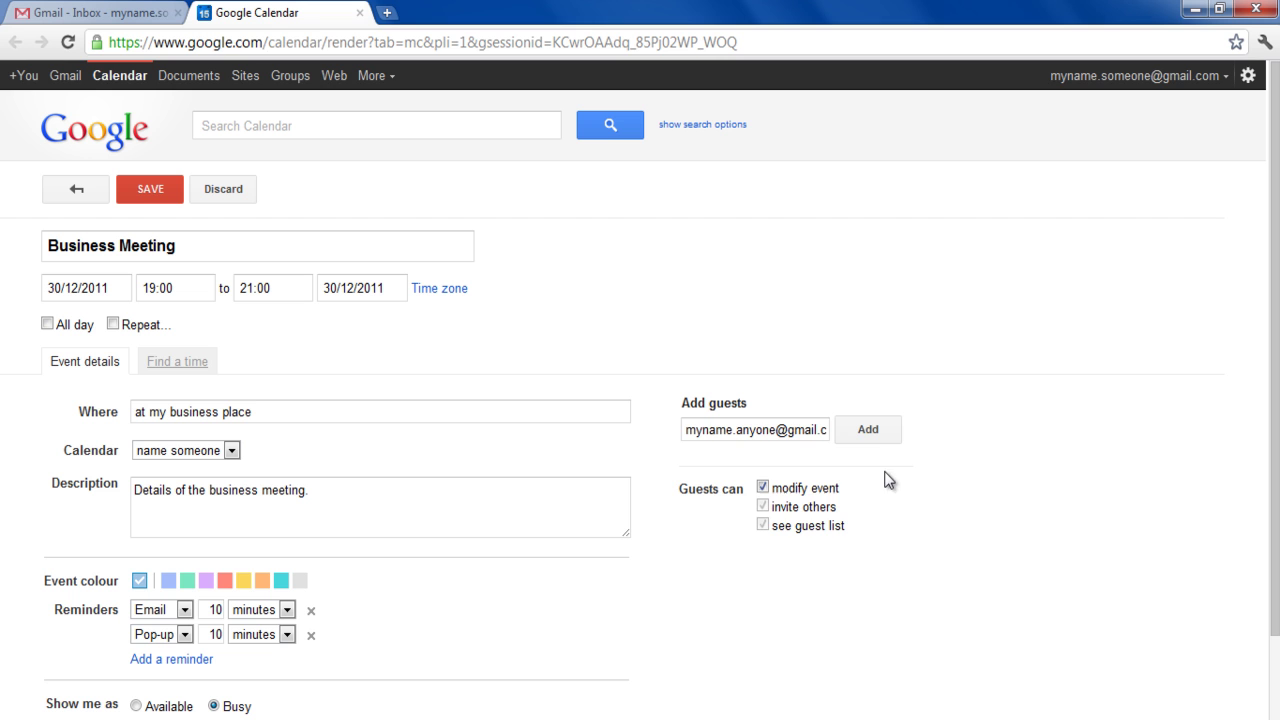
{"action": "left_click", "coordinate": [869, 436]}
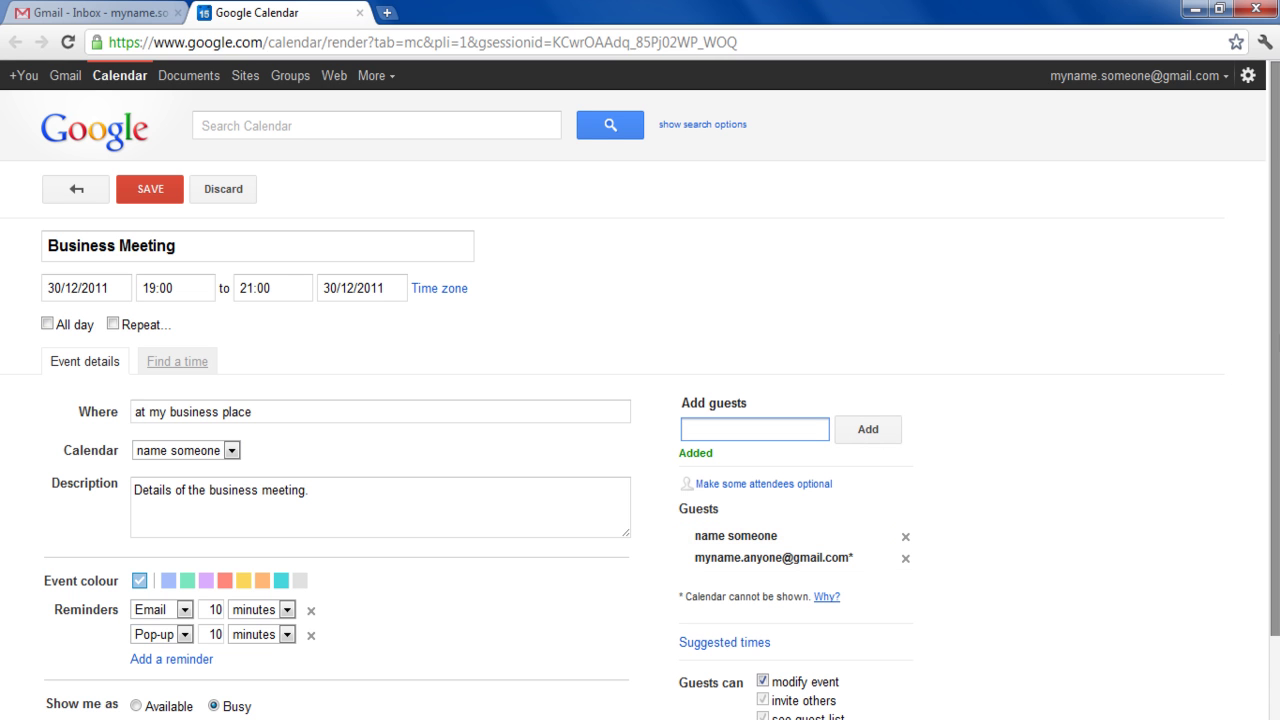
- Make the event light blue, leave privacy at Default, and save it
{"action": "scroll", "coordinate": [1275, 310], "scroll_direction": "down", "scroll_amount": 2}
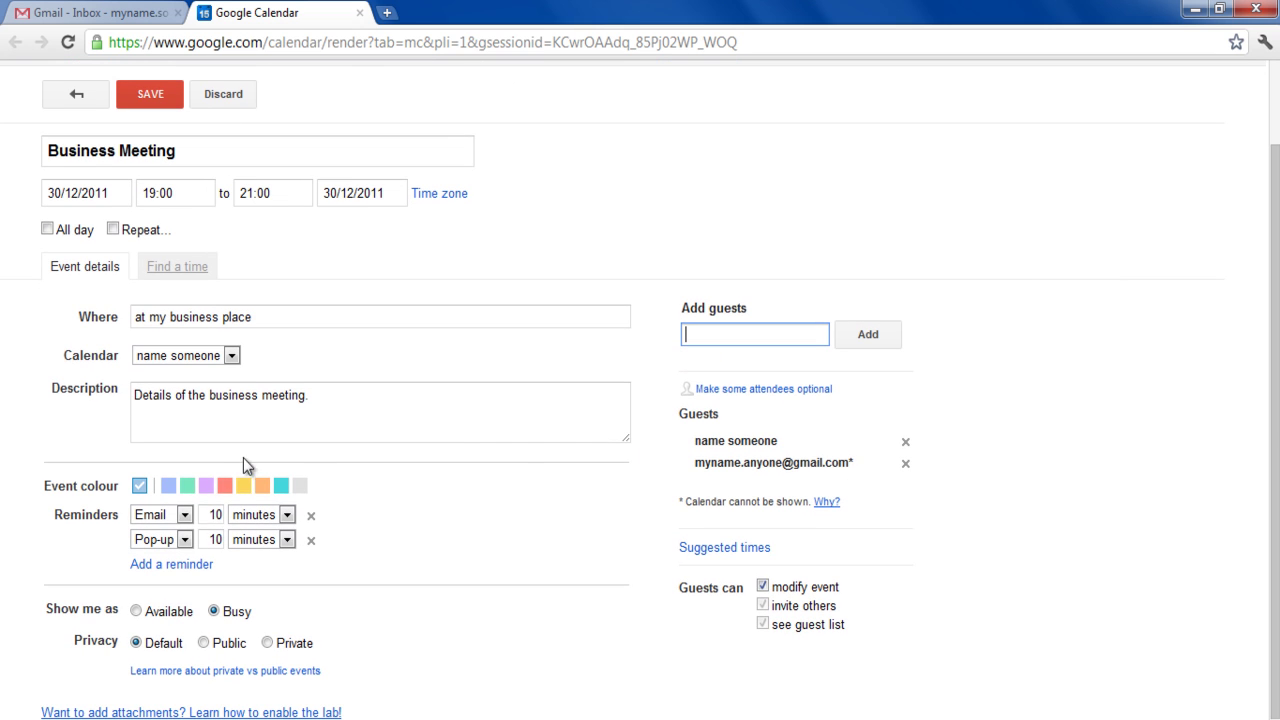
{"action": "left_click", "coordinate": [168, 486]}
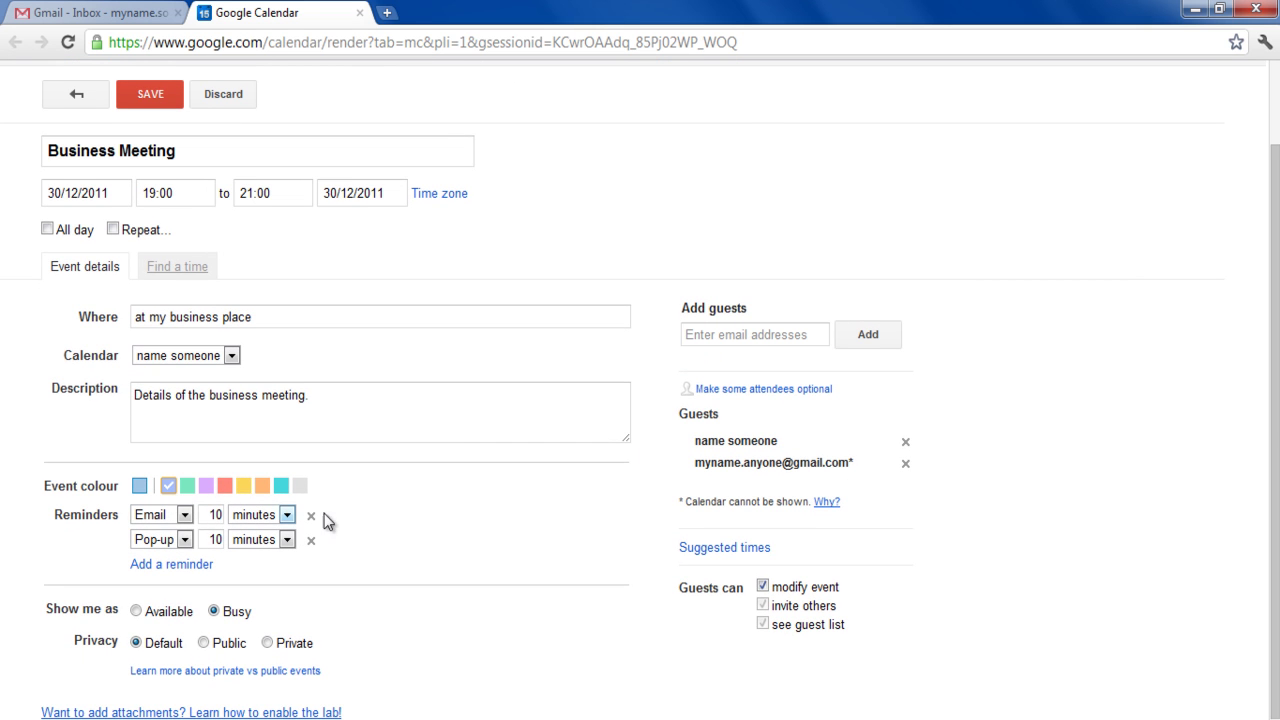
{"action": "left_click", "coordinate": [203, 643]}
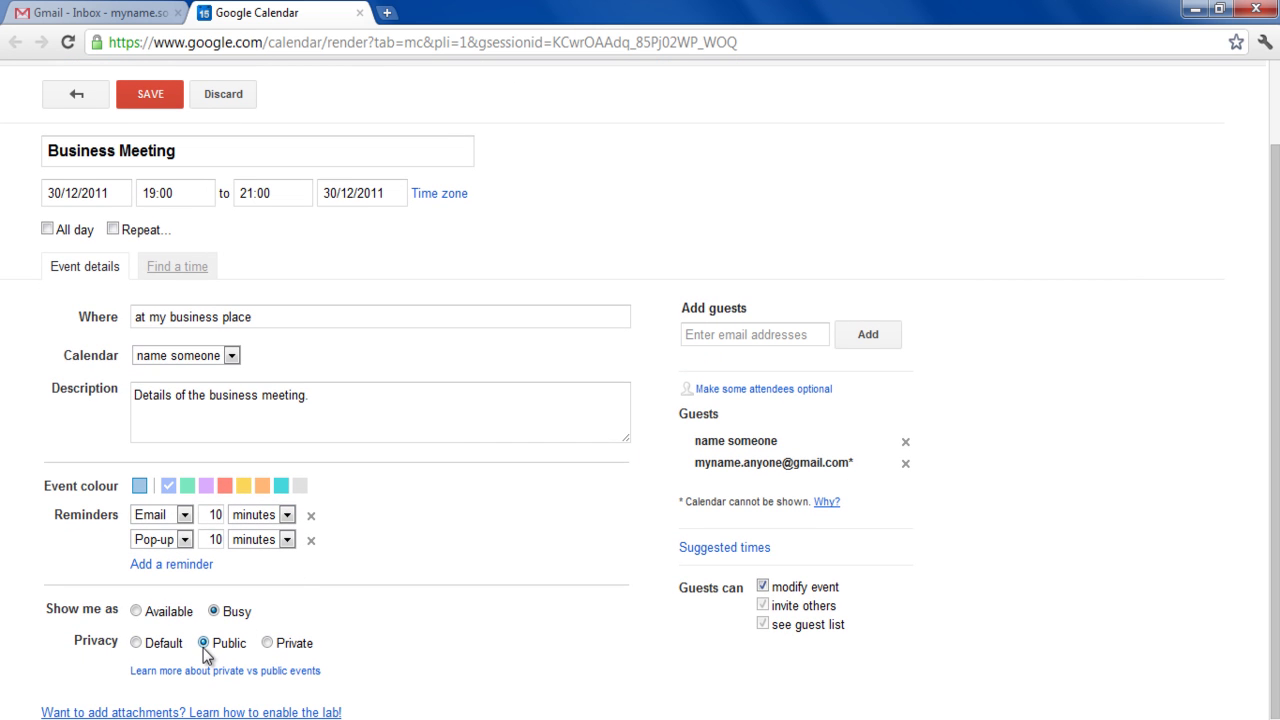
{"action": "left_click", "coordinate": [268, 645]}
{"action": "left_click", "coordinate": [135, 644]}
{"action": "left_click", "coordinate": [179, 106]}
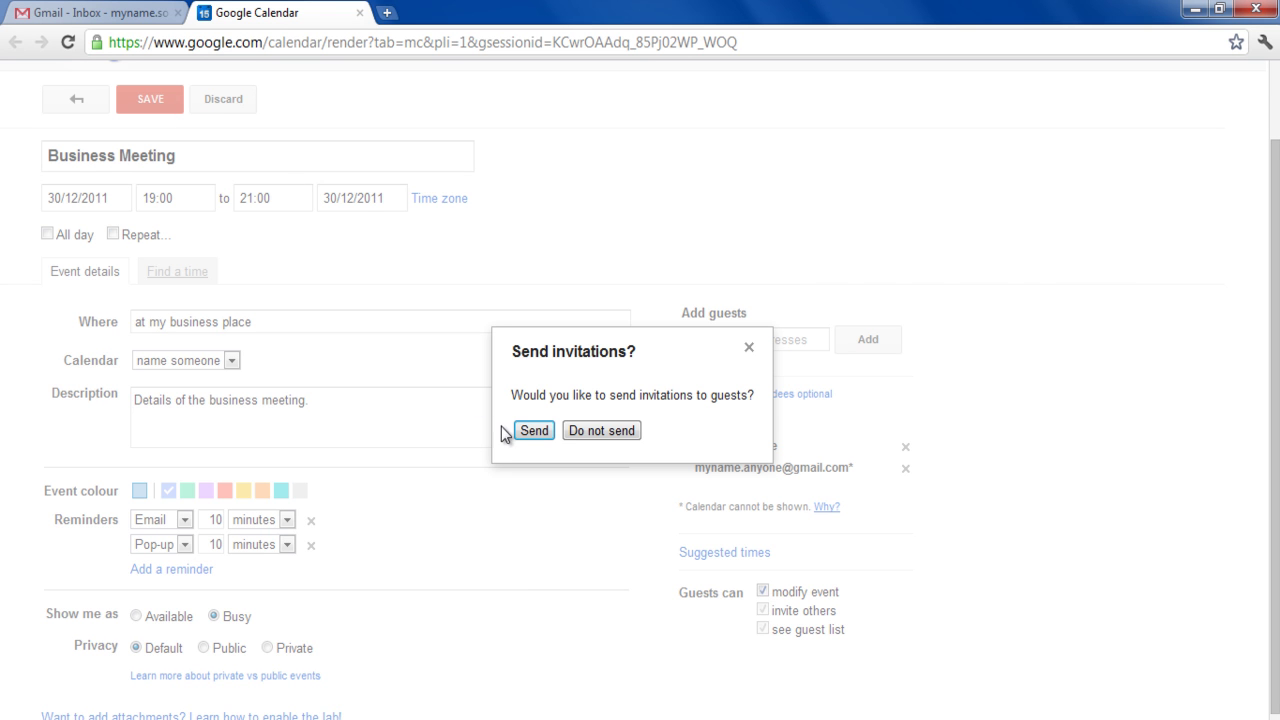
- Send the invitations to the Business Meeting's guests
{"action": "left_click", "coordinate": [530, 431]}
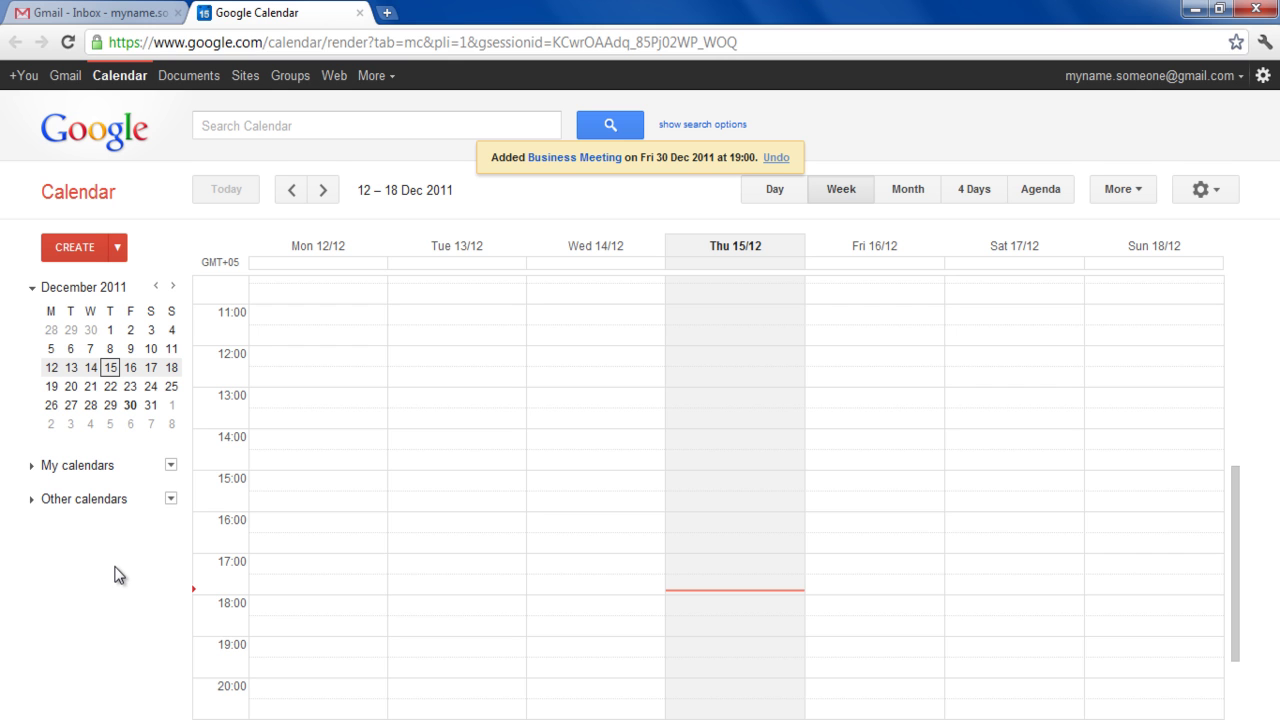
- Start a new calendar named 'My personal calendar' described 'Details of my personal calendar'
{"action": "left_click", "coordinate": [171, 466]}
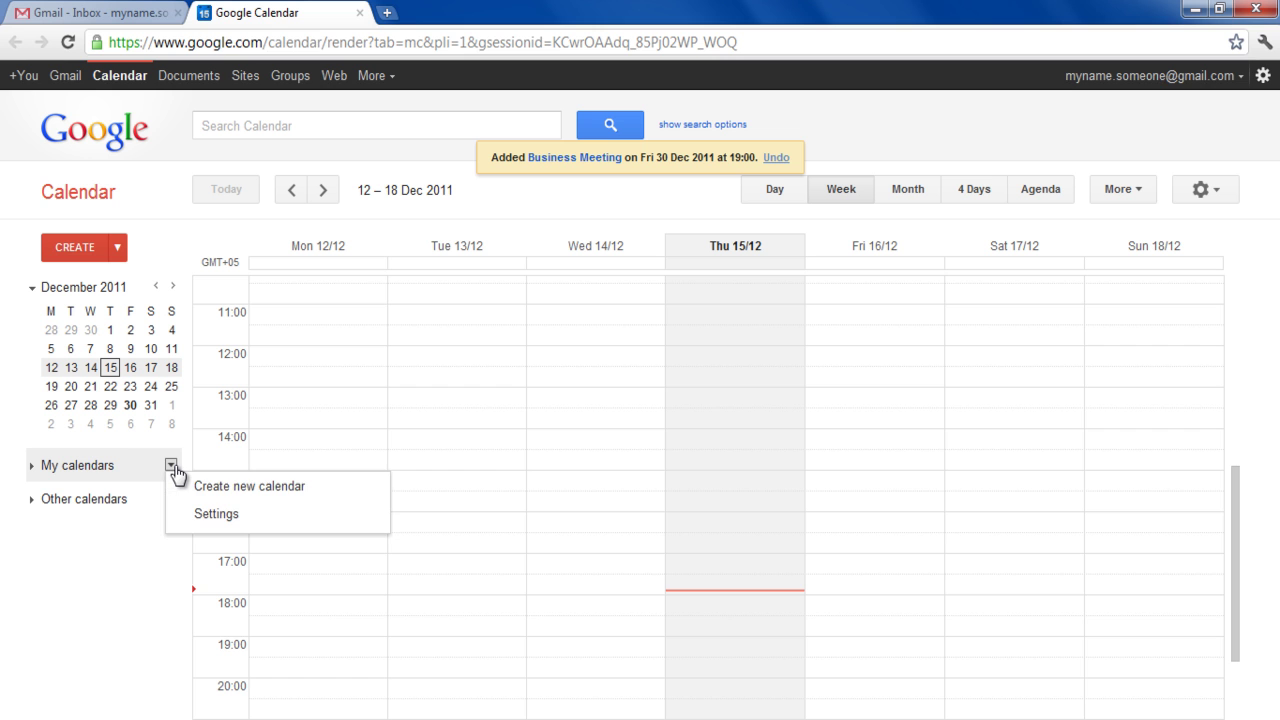
{"action": "left_click", "coordinate": [326, 503]}
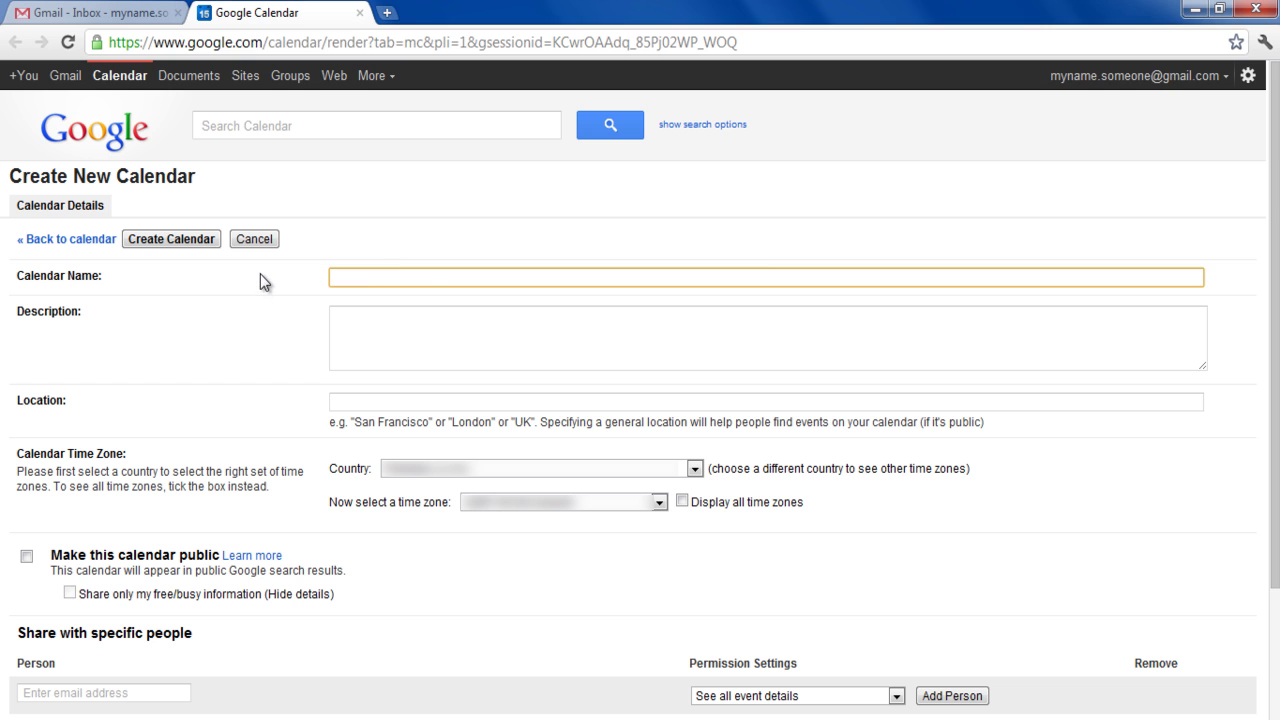
{"action": "type", "text": "My personal calendar"}
{"action": "left_click", "coordinate": [355, 316]}
{"action": "type", "text": "Details of my personal calendar"}
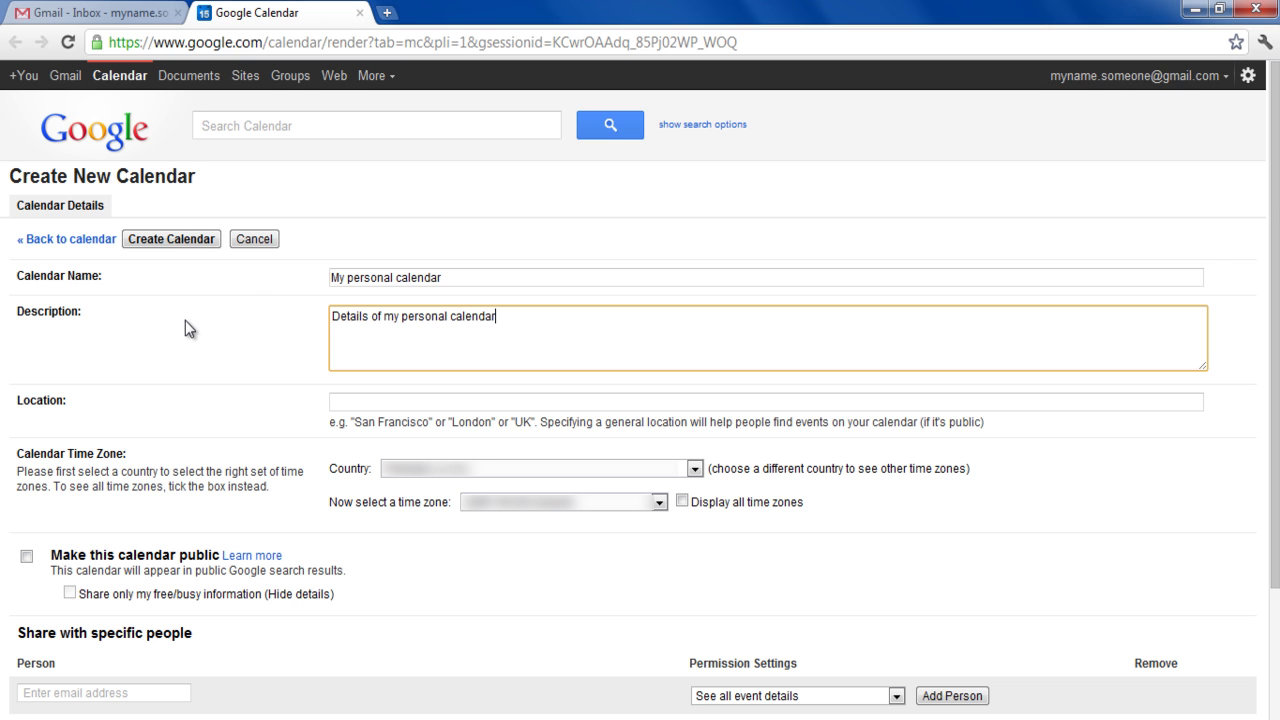
- Set the calendar's location to New York and its country to United States
{"action": "left_click", "coordinate": [330, 403]}
{"action": "type", "text": "New York"}
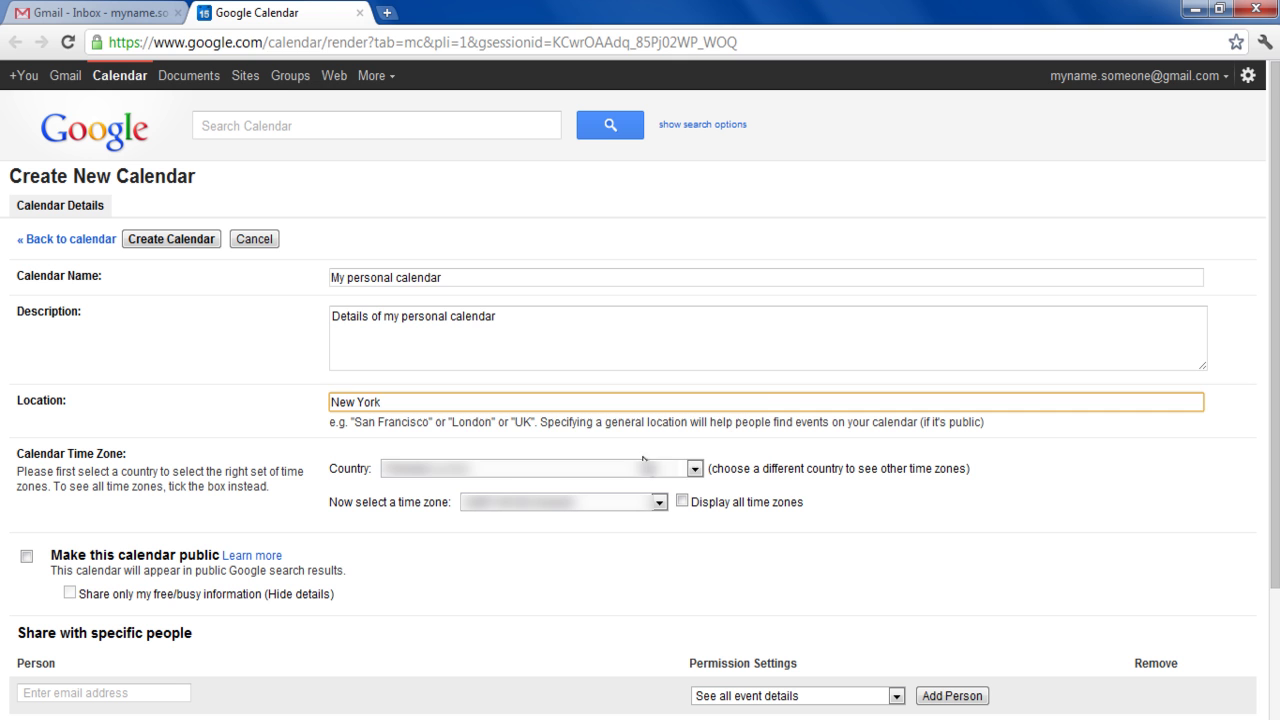
{"action": "left_click", "coordinate": [694, 469]}
{"action": "scroll", "coordinate": [694, 391], "scroll_direction": "down", "scroll_amount": 15}
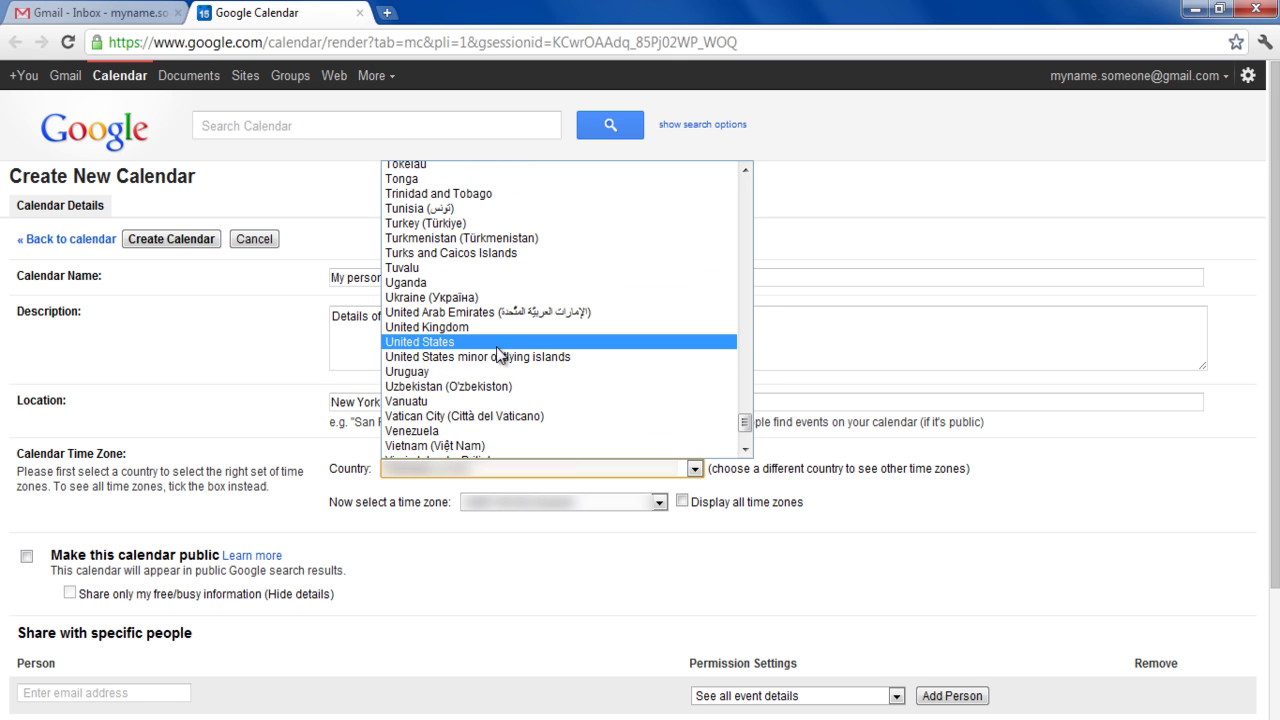
{"action": "left_click", "coordinate": [496, 342]}
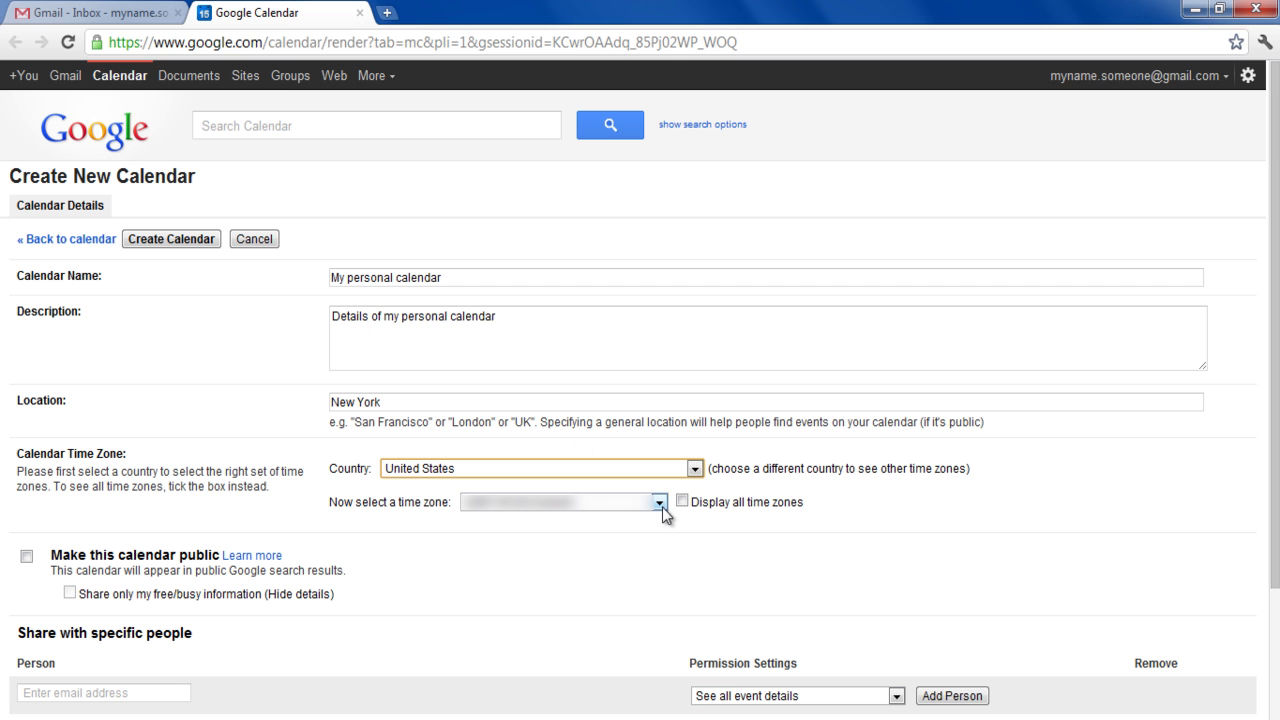
{"action": "left_click", "coordinate": [660, 503]}
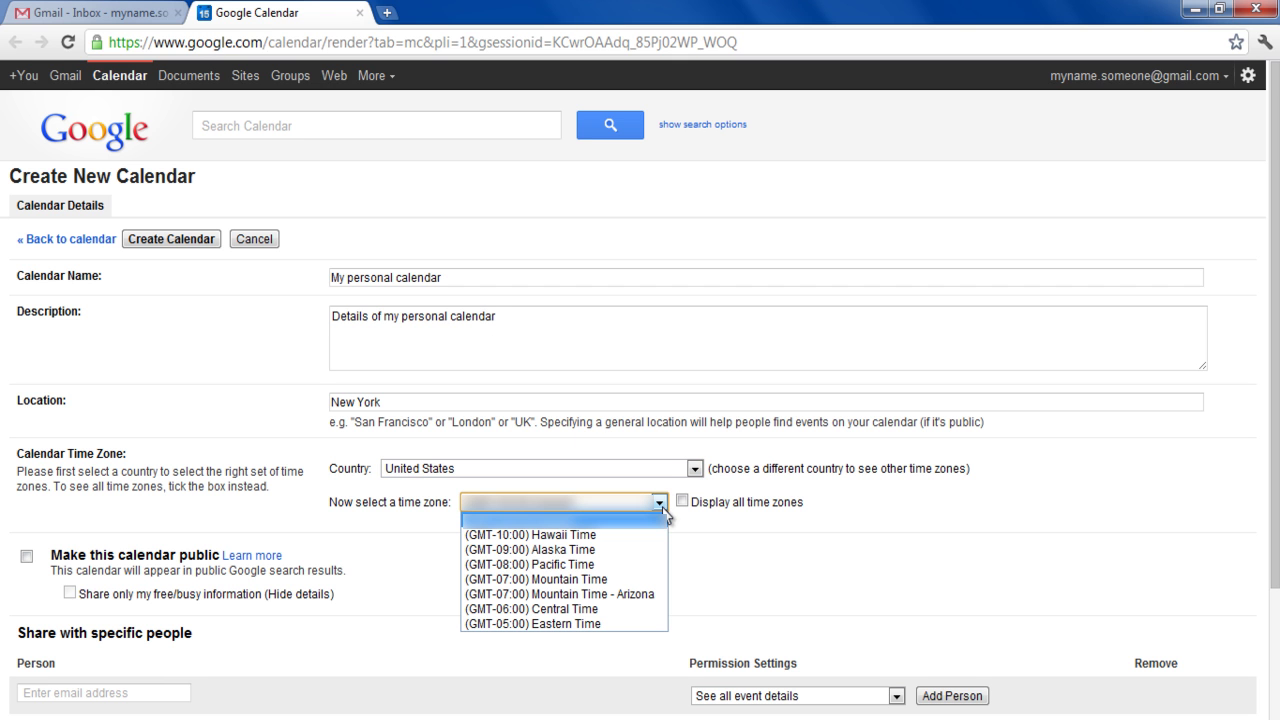
- Choose Pacific Time and share the calendar with a friend's e-mail, allowing changes and sharing management
{"action": "left_click", "coordinate": [604, 566]}
{"action": "scroll", "coordinate": [604, 566], "scroll_direction": "down", "scroll_amount": 3}
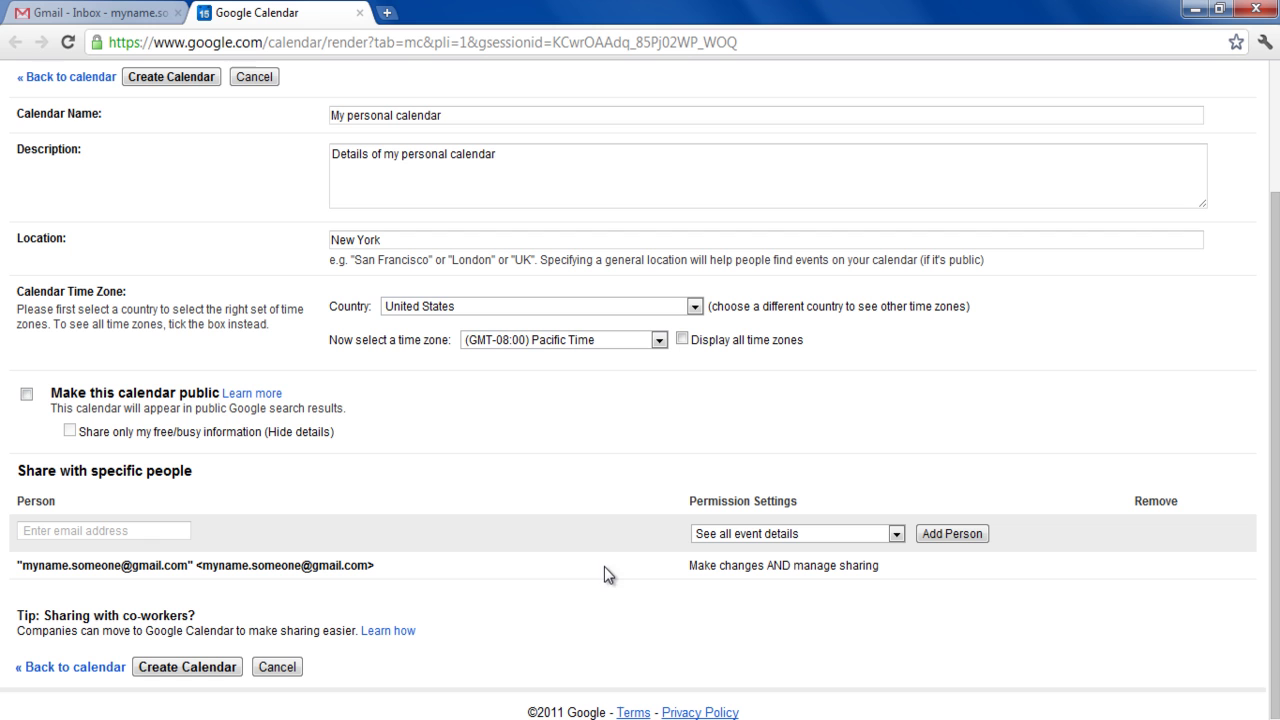
{"action": "left_click", "coordinate": [150, 532]}
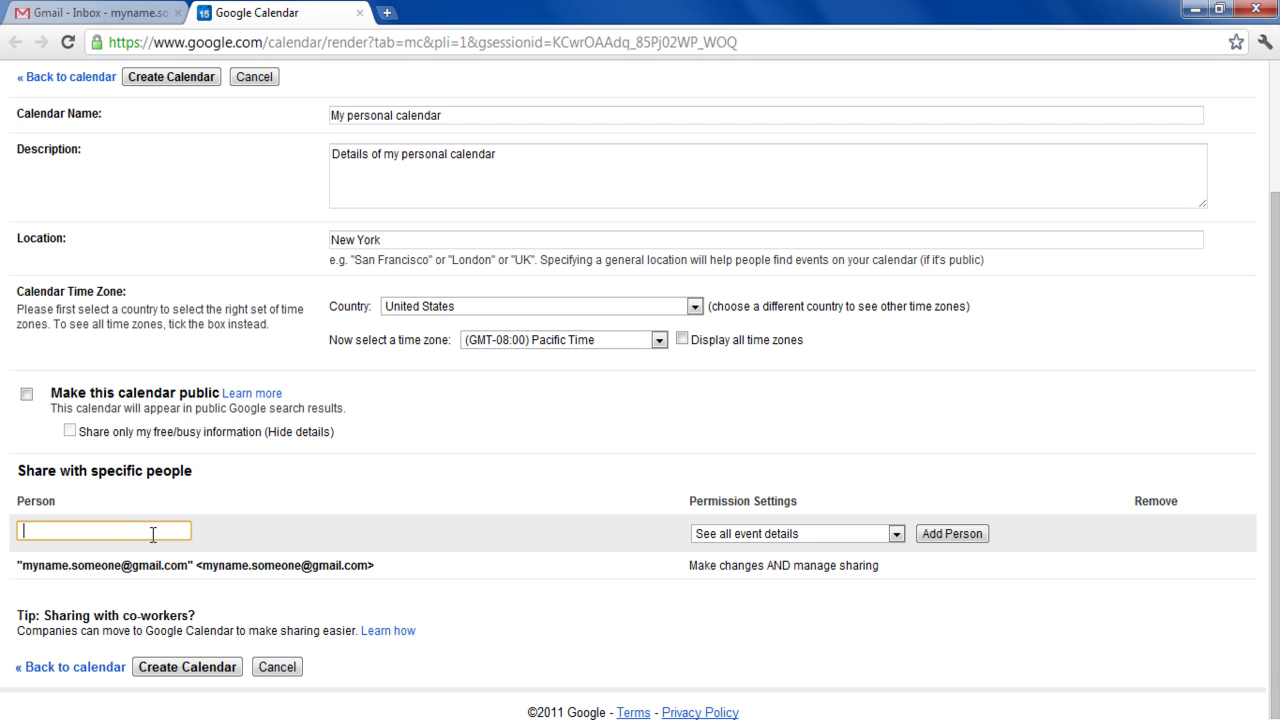
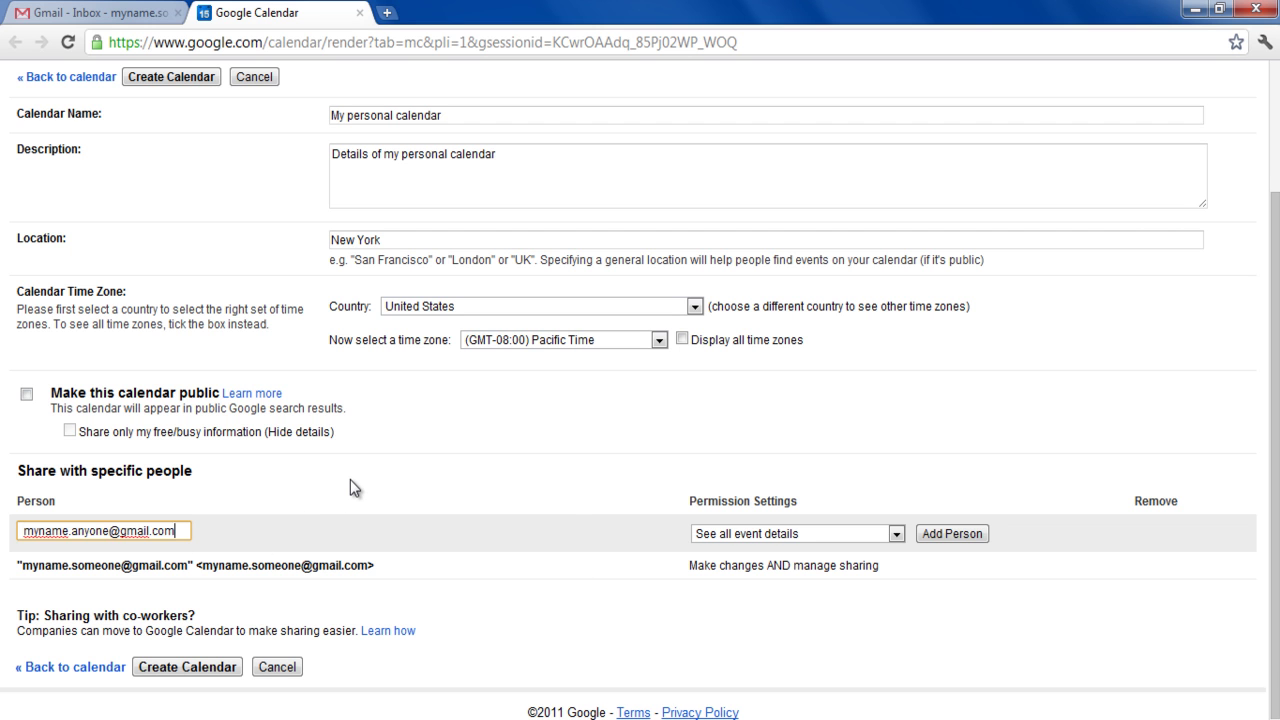
{"action": "left_click", "coordinate": [900, 535]}
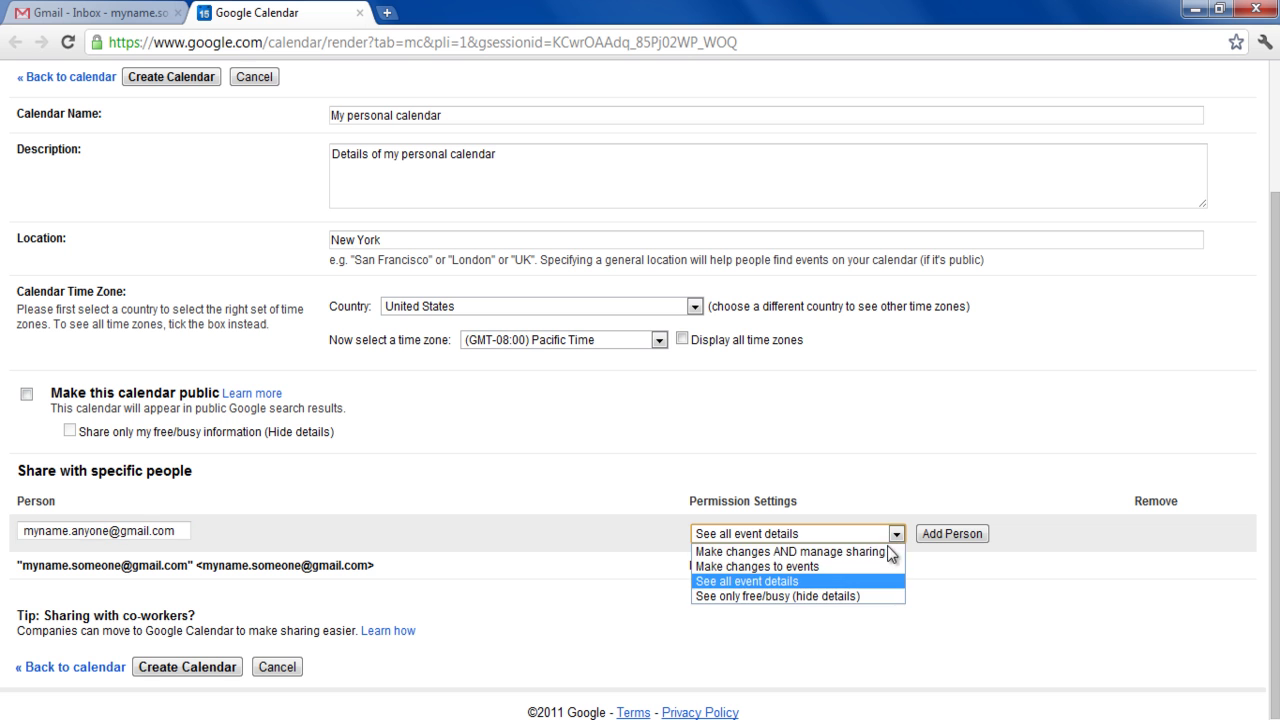
{"action": "left_click", "coordinate": [880, 553]}
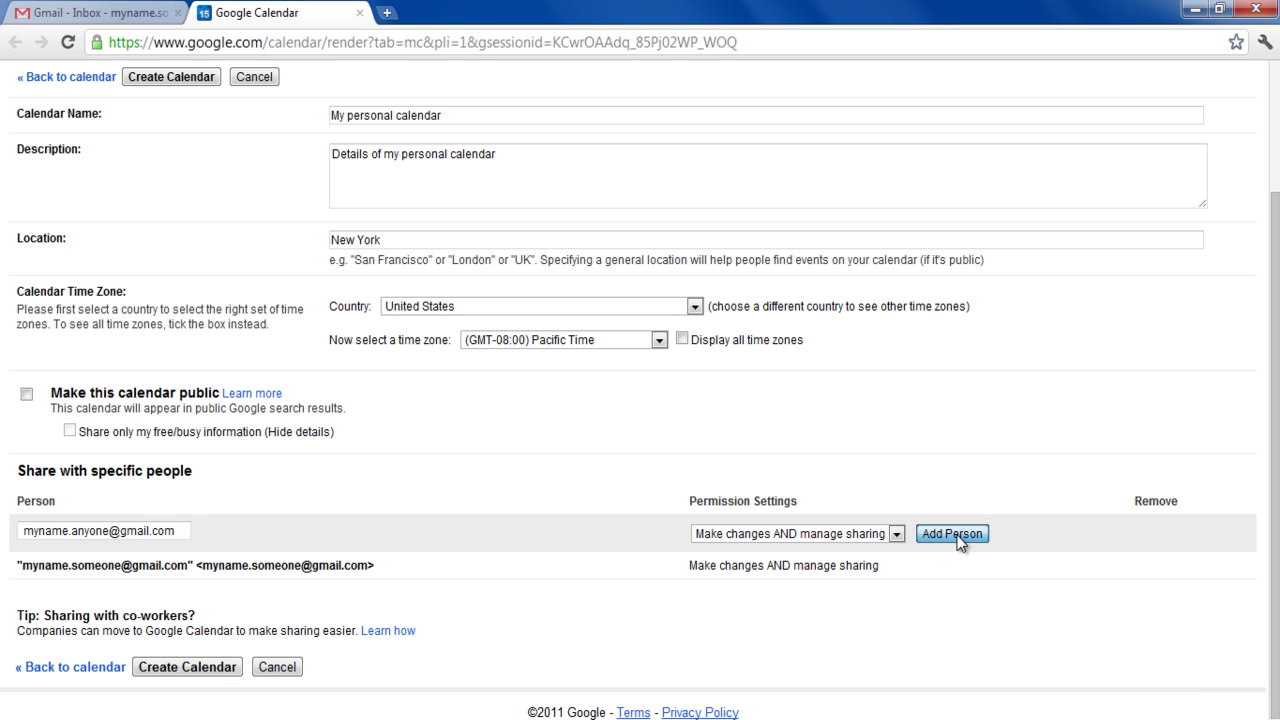
{"action": "left_click", "coordinate": [955, 537]}
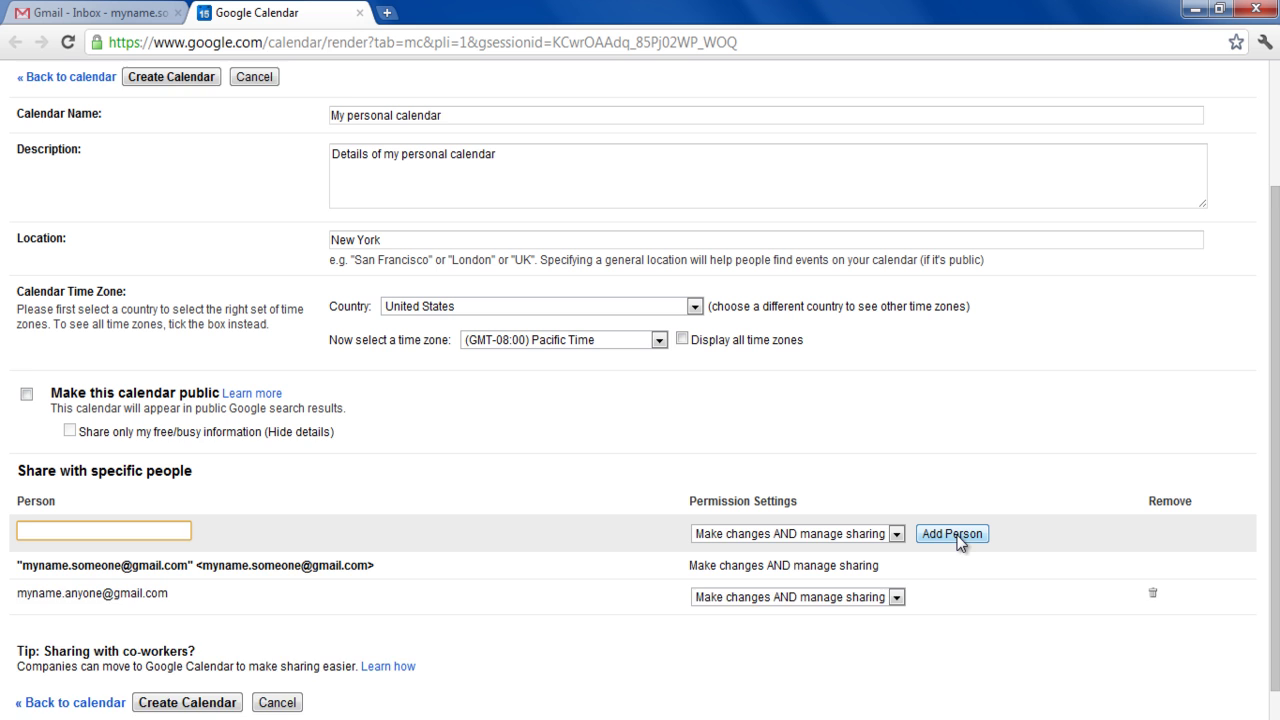
{"action": "scroll", "coordinate": [957, 541], "scroll_direction": "down", "scroll_amount": 1}
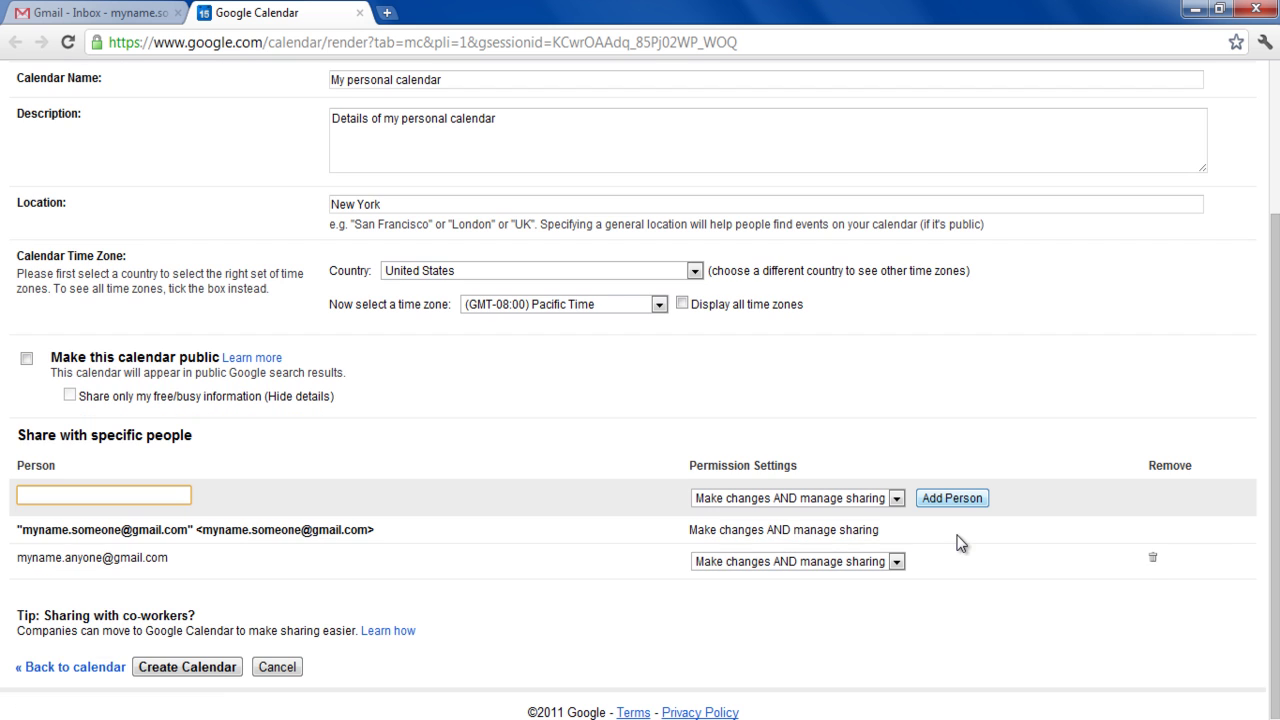
- Create the calendar, then send a request to view a friend's calendar using their pasted e-mail
{"action": "left_click", "coordinate": [187, 667]}
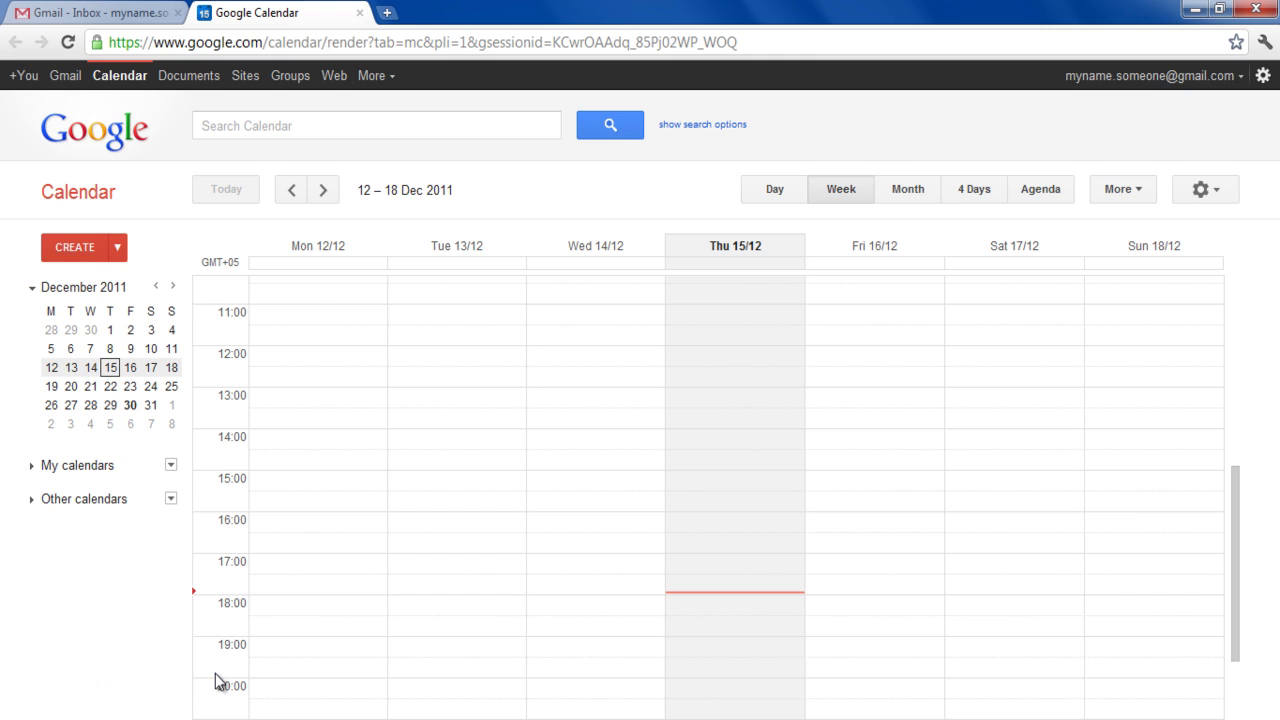
{"action": "left_click", "coordinate": [172, 499]}
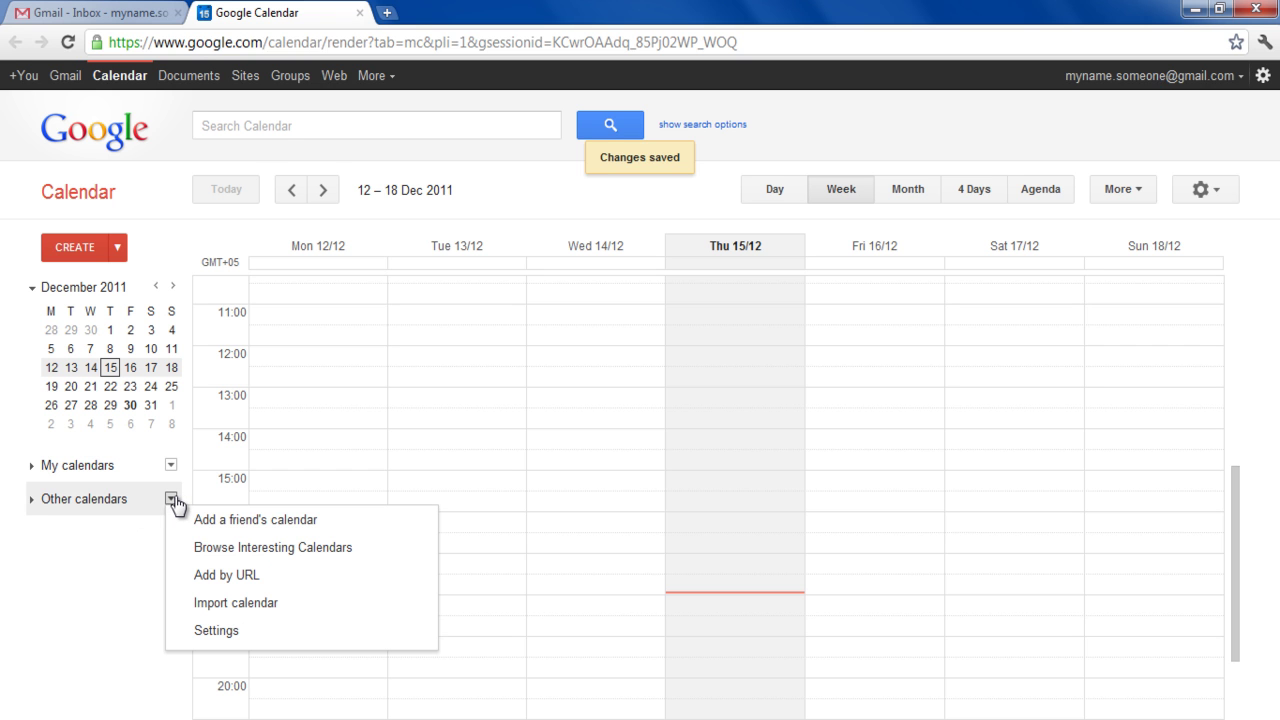
{"action": "left_click", "coordinate": [394, 539]}
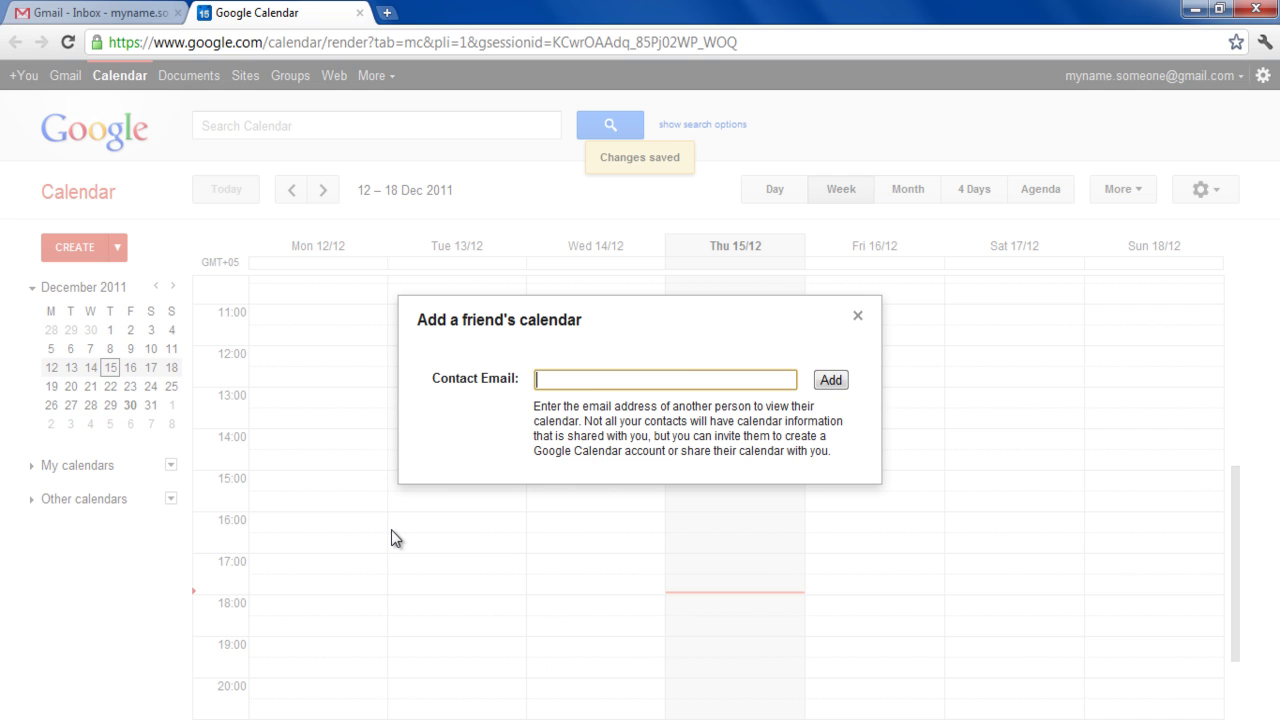
{"action": "key", "text": "ctrl+v"}
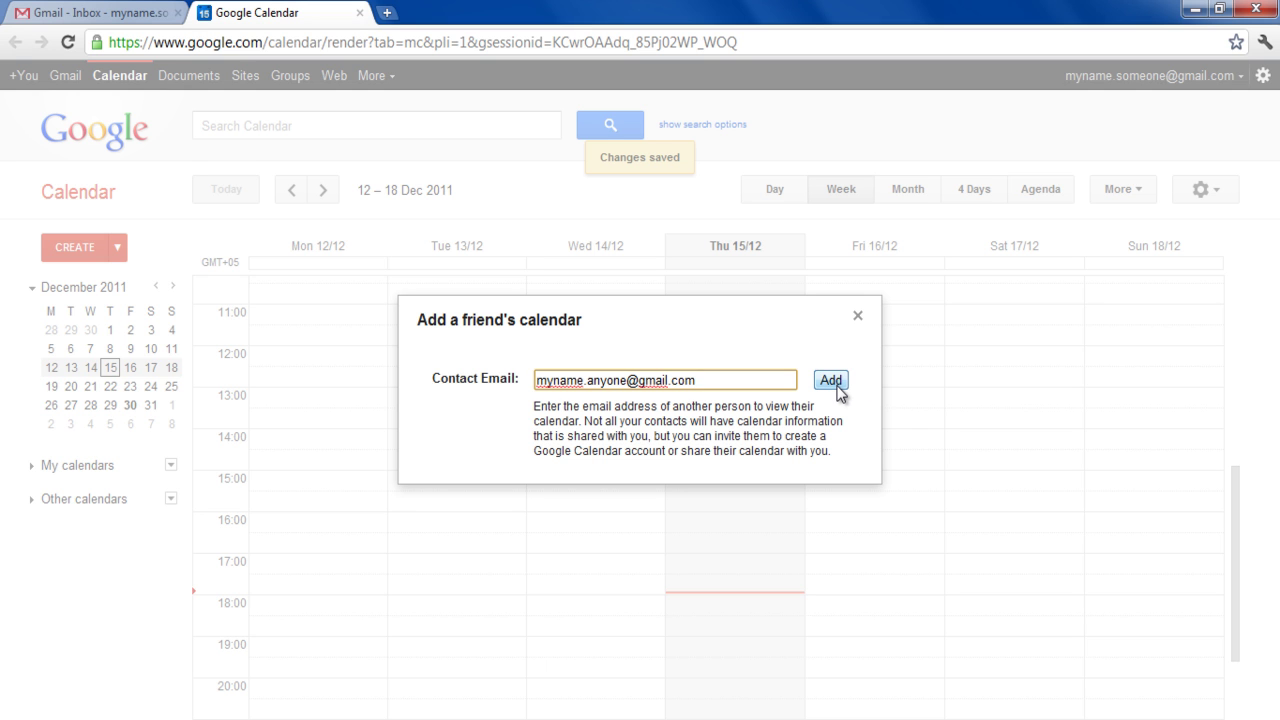
{"action": "left_click", "coordinate": [837, 389]}
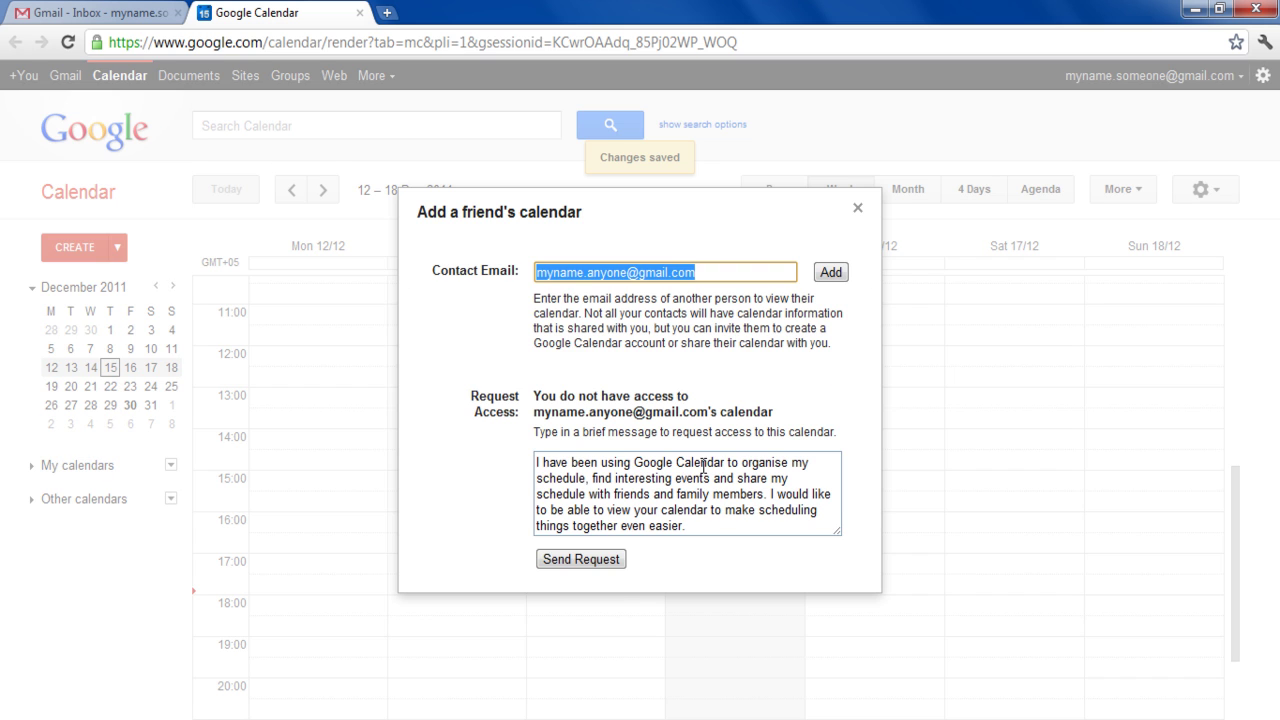
{"action": "left_click", "coordinate": [607, 561]}
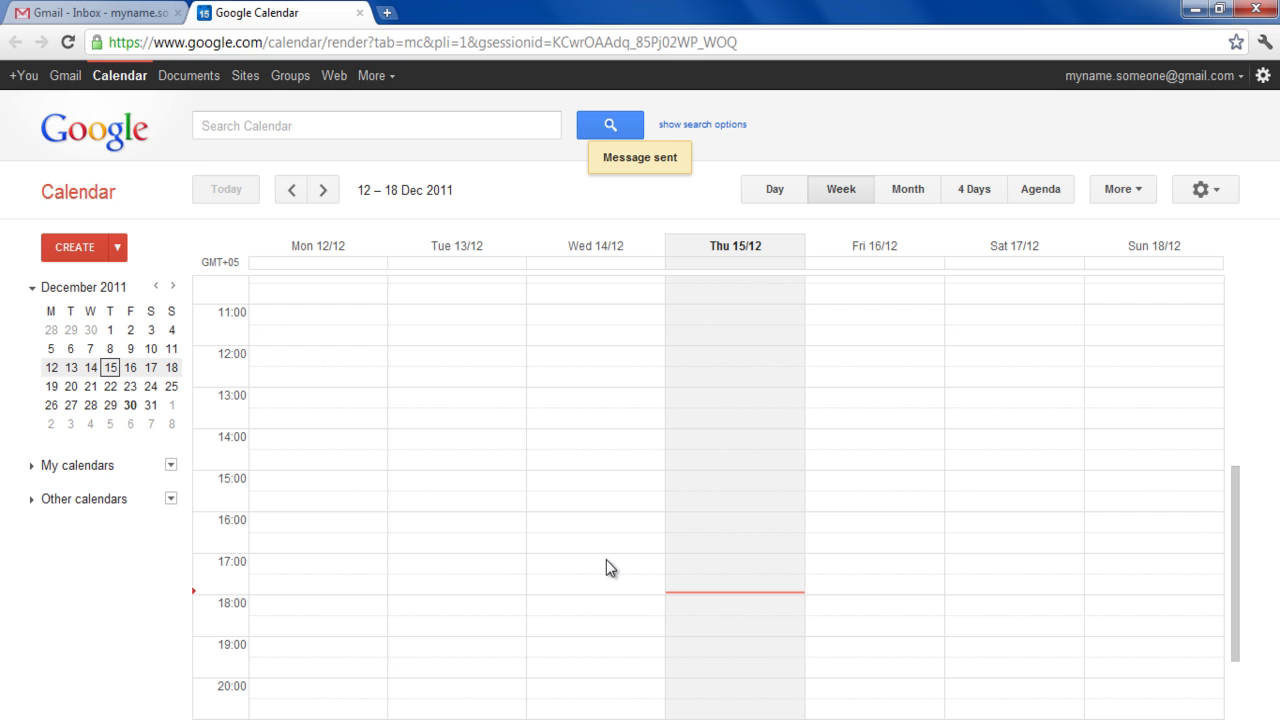
- Browse Interesting Calendars' Holidays list and subscribe to US Holidays
{"action": "left_click", "coordinate": [171, 500]}
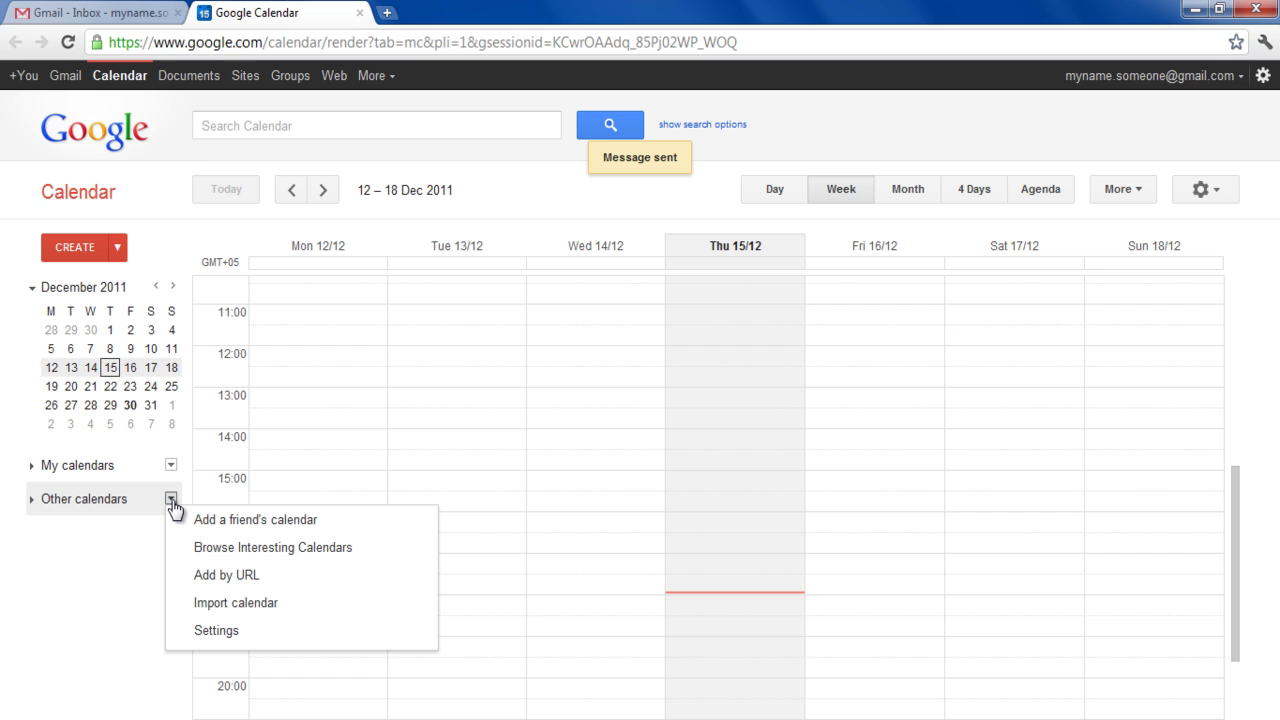
{"action": "left_click", "coordinate": [389, 556]}
{"action": "scroll", "coordinate": [389, 557], "scroll_direction": "down", "scroll_amount": 4}
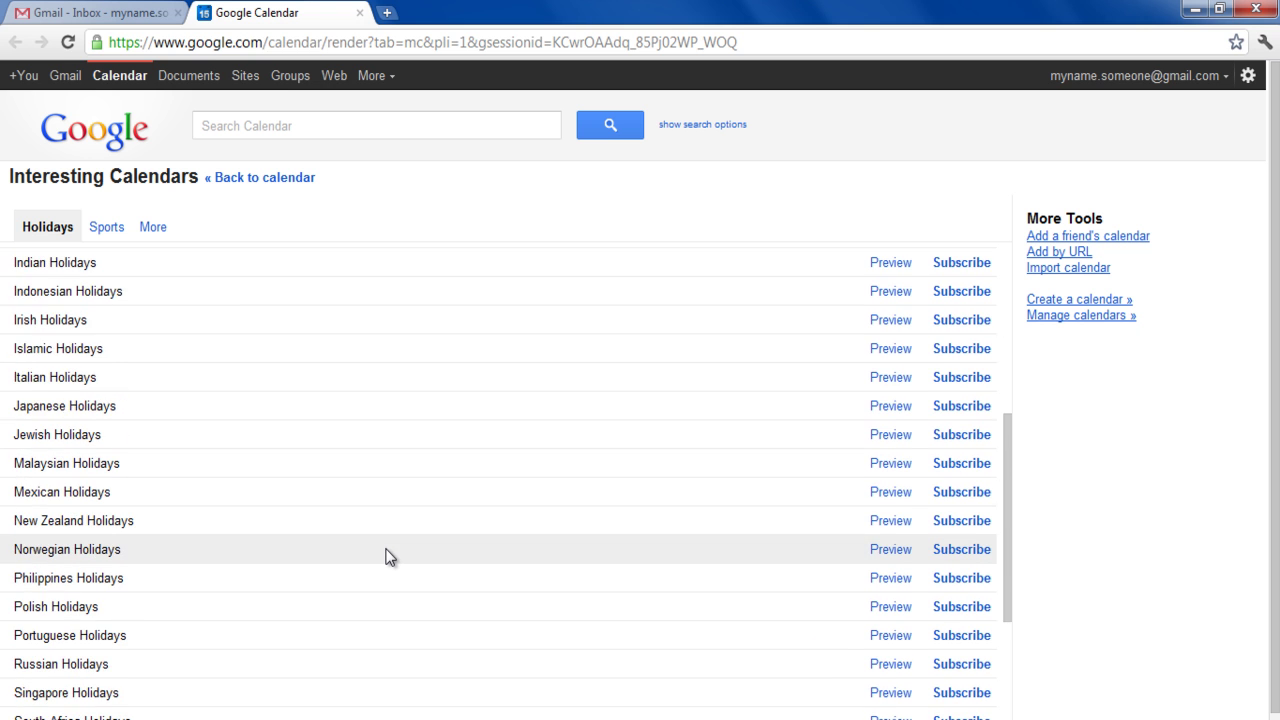
{"action": "scroll", "coordinate": [389, 557], "scroll_direction": "down", "scroll_amount": 3}
{"action": "scroll", "coordinate": [389, 557], "scroll_direction": "down", "scroll_amount": 1}
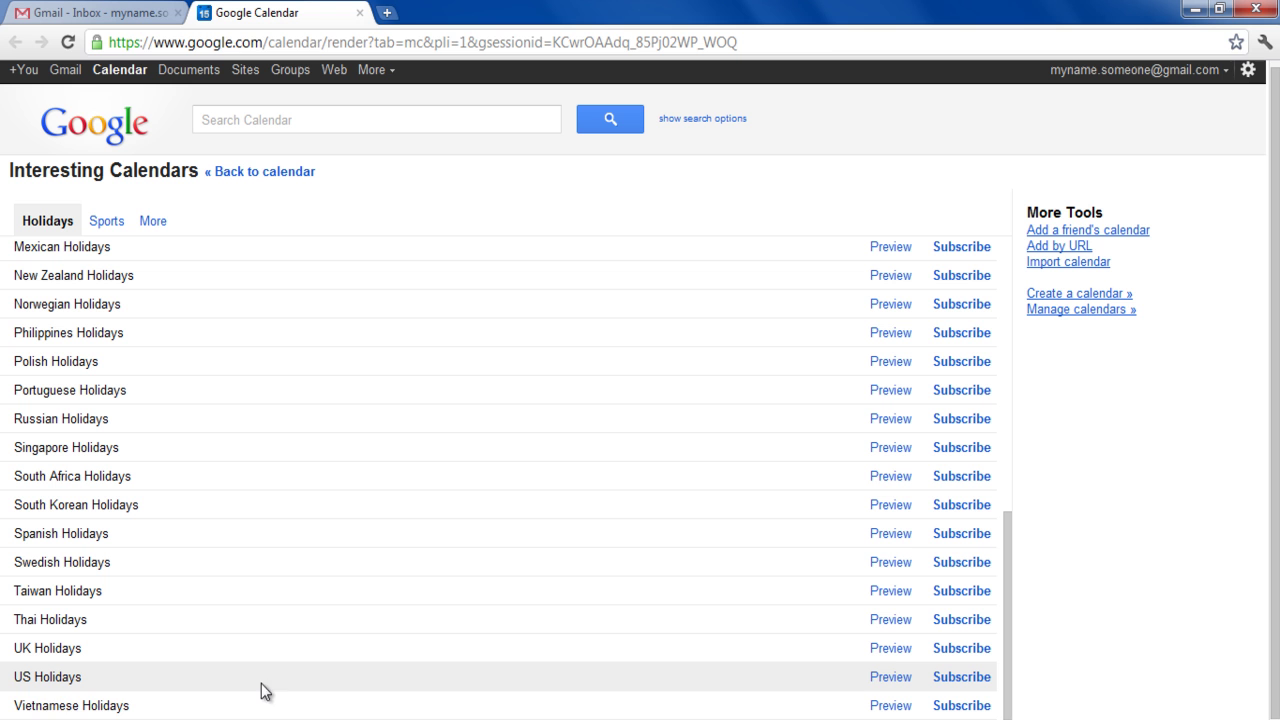
{"action": "left_click", "coordinate": [966, 679]}
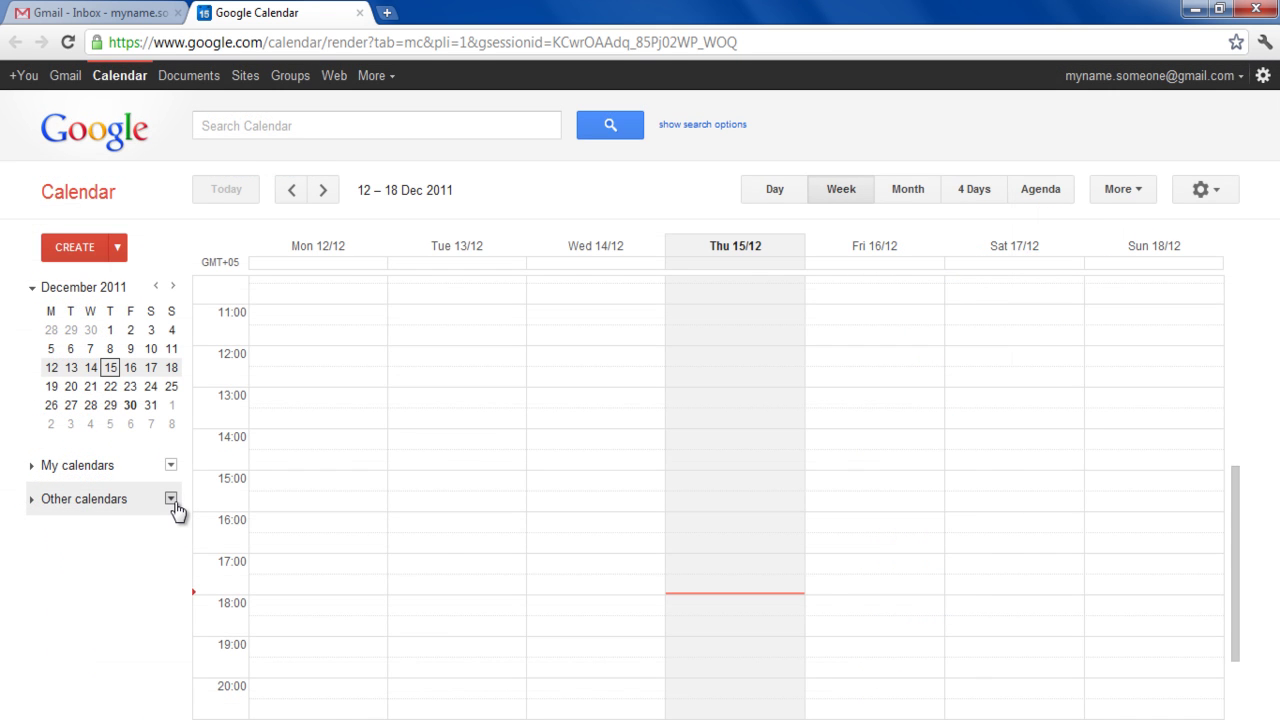
- Open Settings from the Other calendars menu and scroll to see My personal calendar, Contacts' birthdays and US Holidays
{"action": "left_click", "coordinate": [171, 499]}
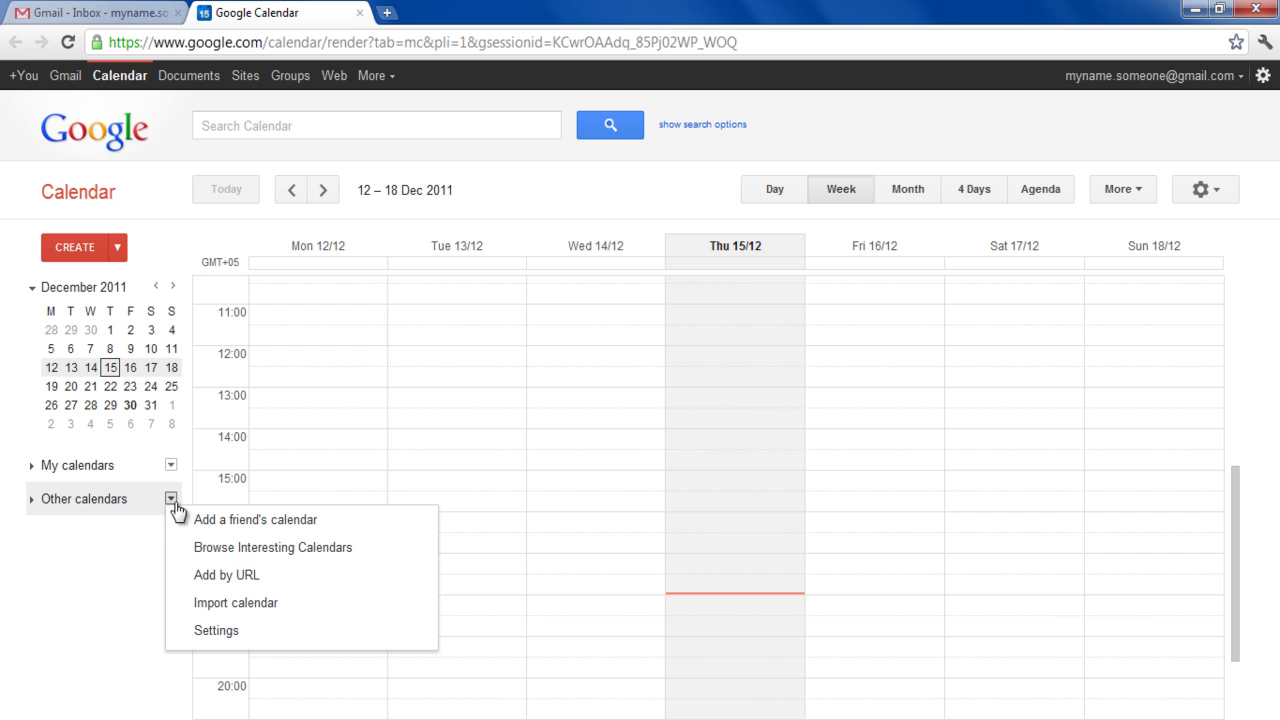
{"action": "left_click", "coordinate": [366, 633]}
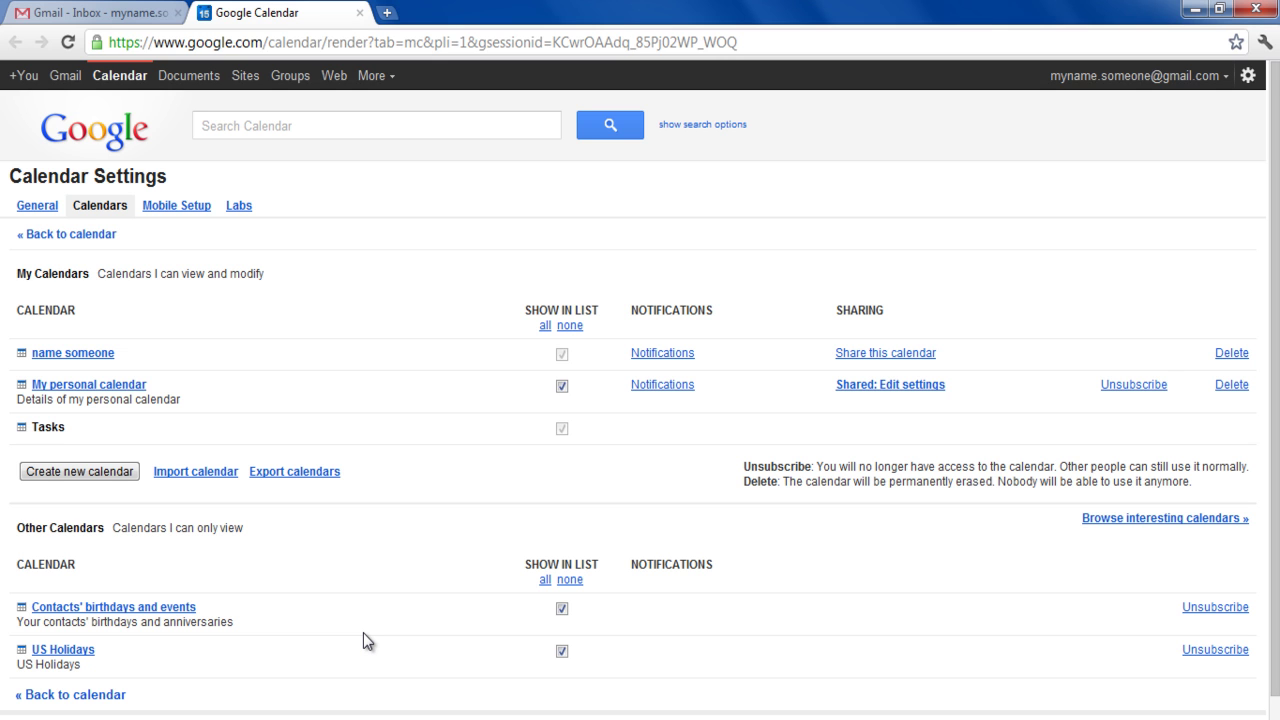
{"action": "scroll", "coordinate": [363, 640], "scroll_direction": "down", "scroll_amount": 1}
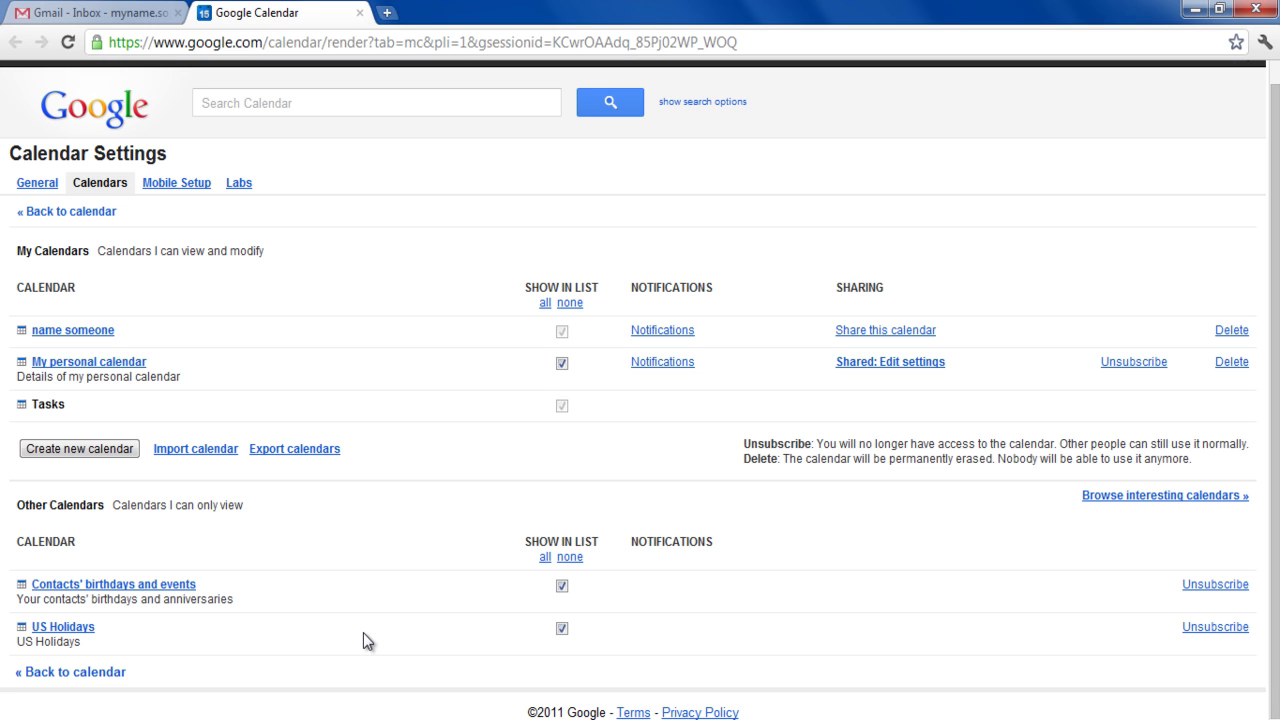